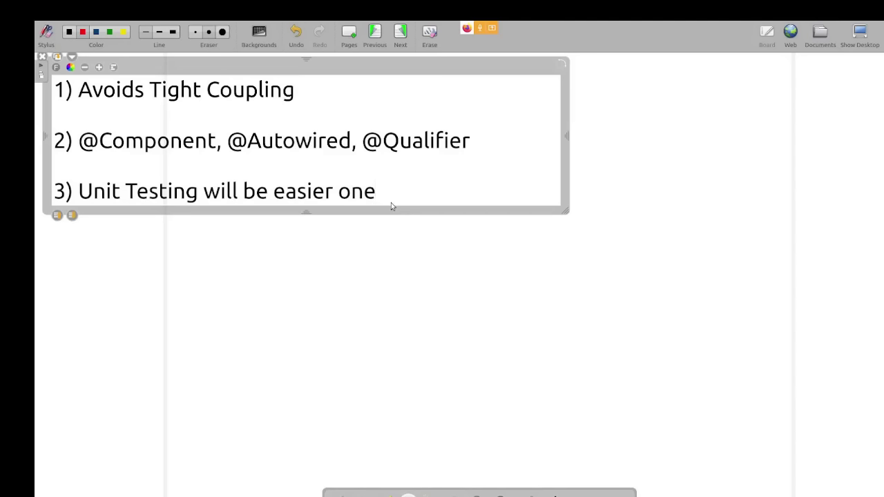
# Step: Add the line "STS" below the third point in the whiteboard text box
pyautogui.press('Return')
pyautogui.write('STS')
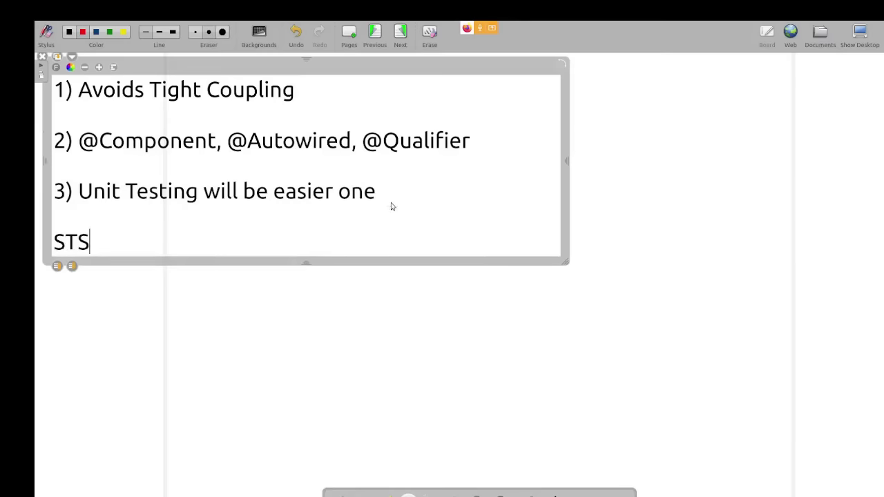
# Step: Switch to the Chromium browser and search the web for "Spring Tool Suite"
pyautogui.hotkey('alt', 'Tab')
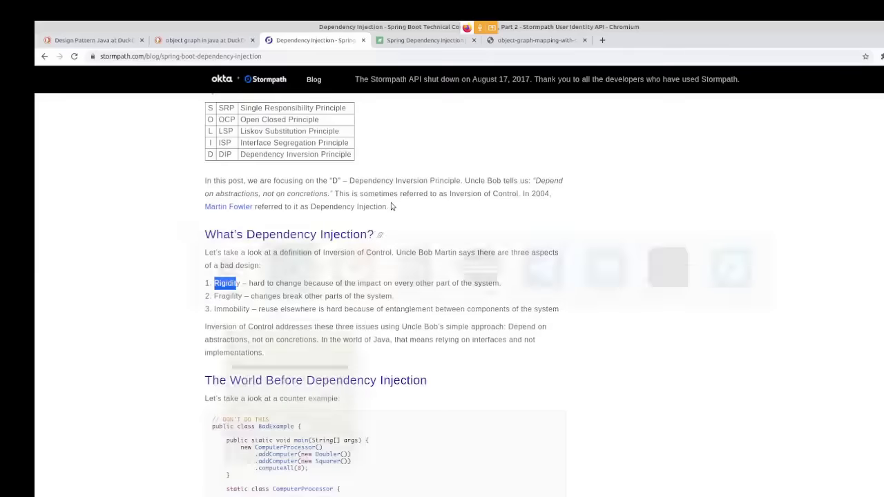
pyautogui.click(465, 59)
pyautogui.write('Spri')
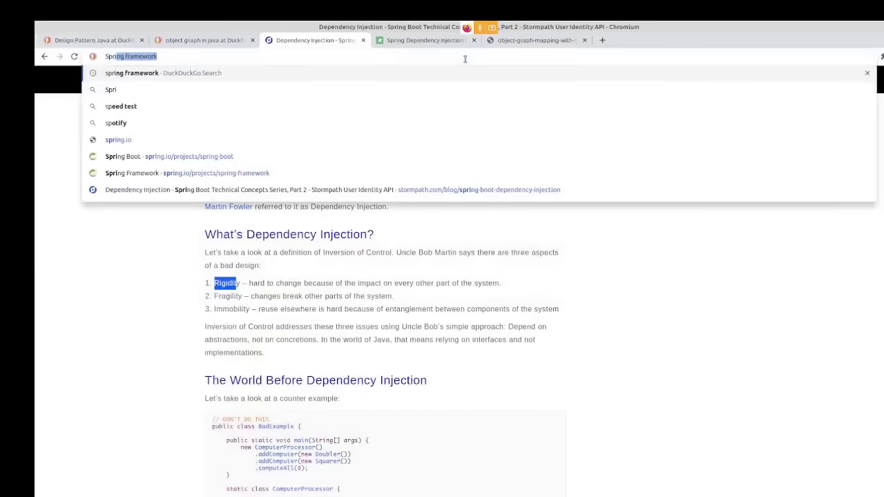
pyautogui.write('ng Tool S')
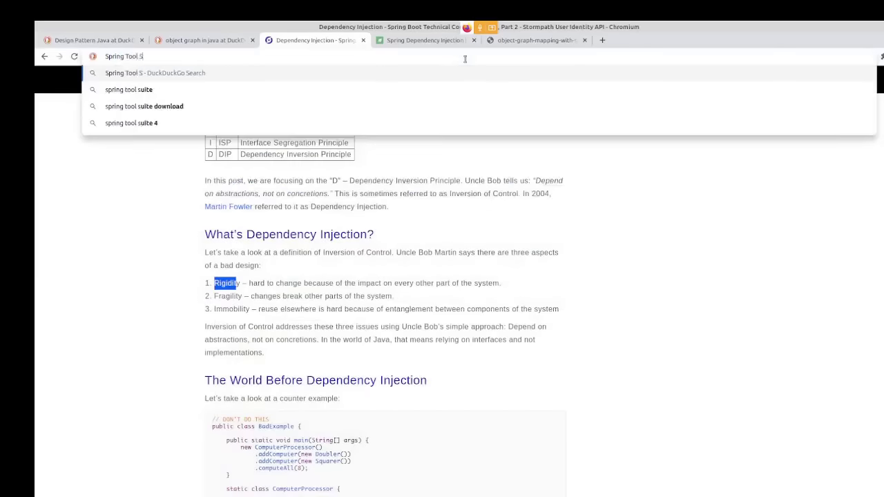
pyautogui.write('uite')
pyautogui.press('Return')
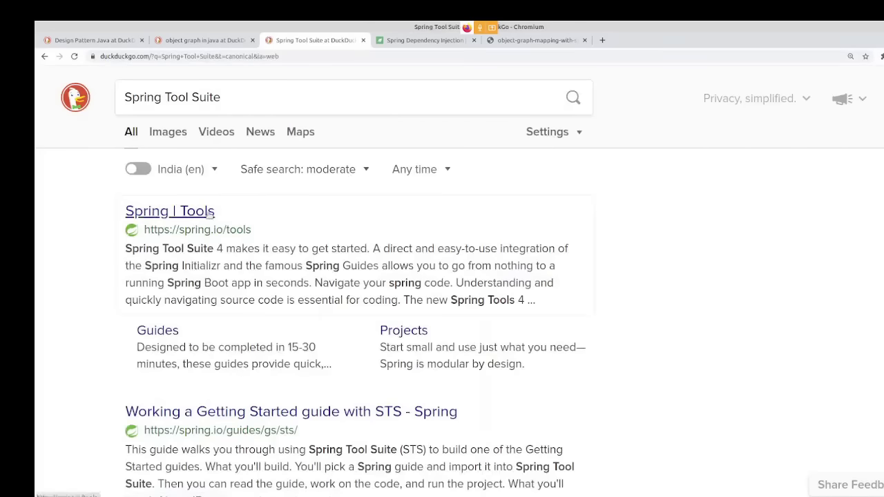
# Step: Open the "Spring | Tools" search result in a new tab and bring that page to the front
pyautogui.rightClick(202, 214)
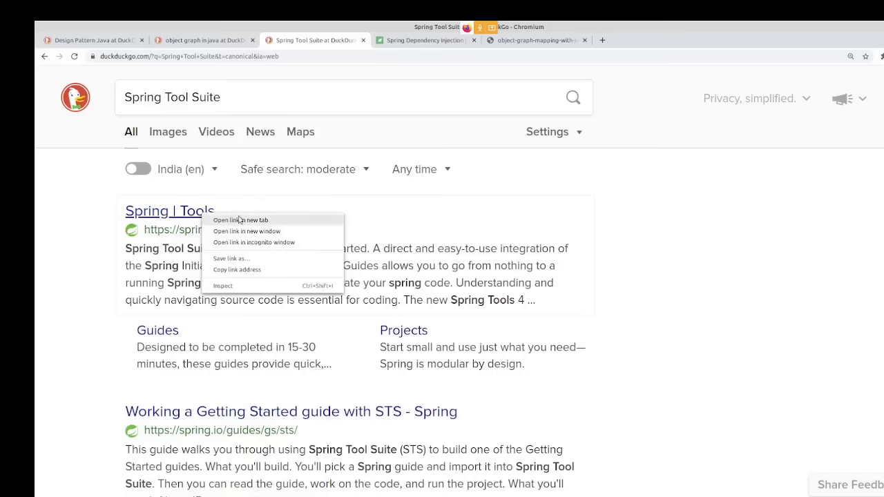
pyautogui.click(240, 219)
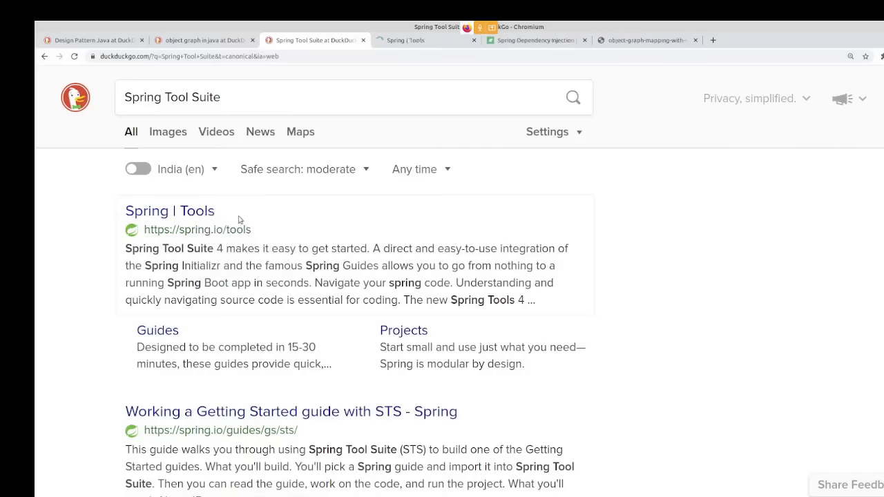
pyautogui.click(407, 43)
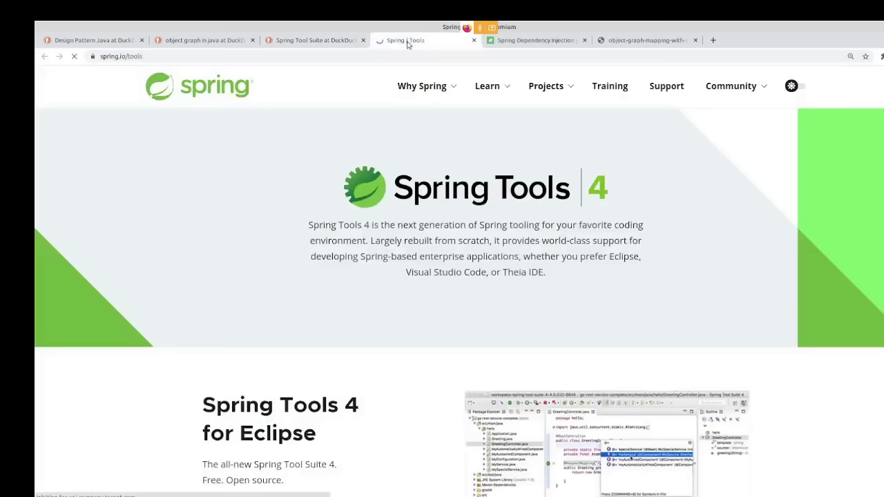
# Step: Return to the search results page and replace the query with a search for "intellij idea"
pyautogui.click(299, 42)
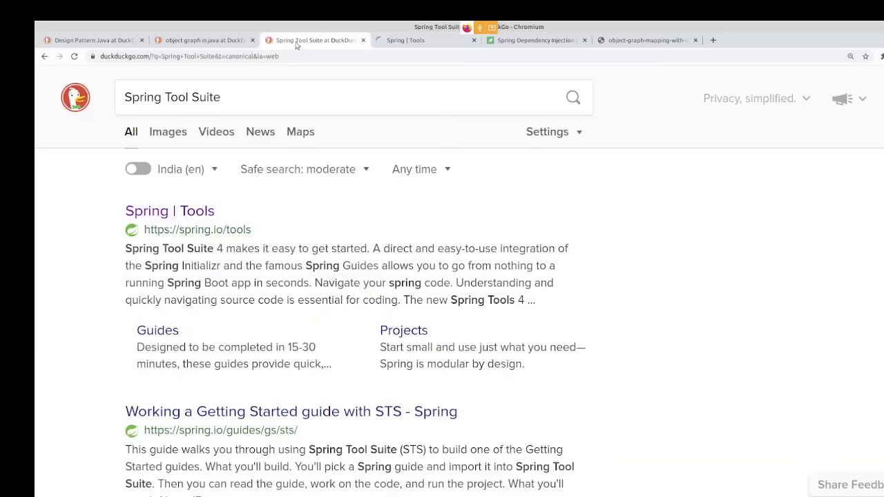
pyautogui.click(243, 99)
pyautogui.hotkey('ctrl', 'a')
pyautogui.press('BackSpace')
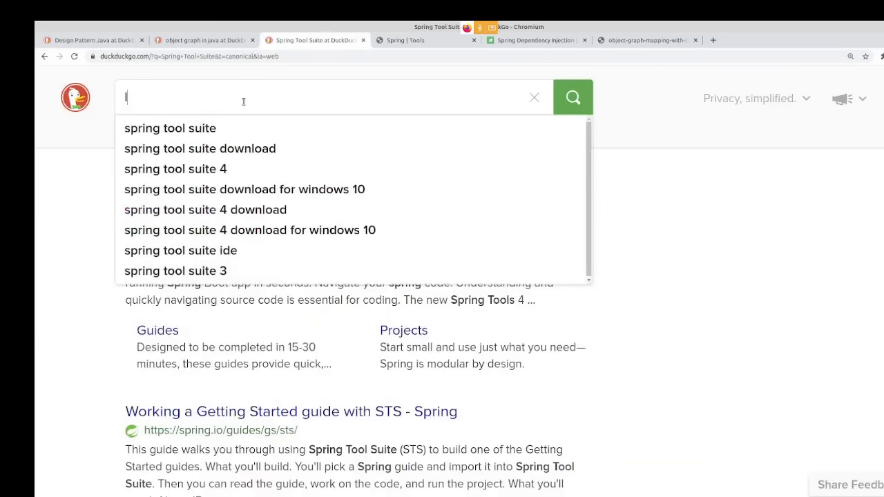
pyautogui.write('Intelli')
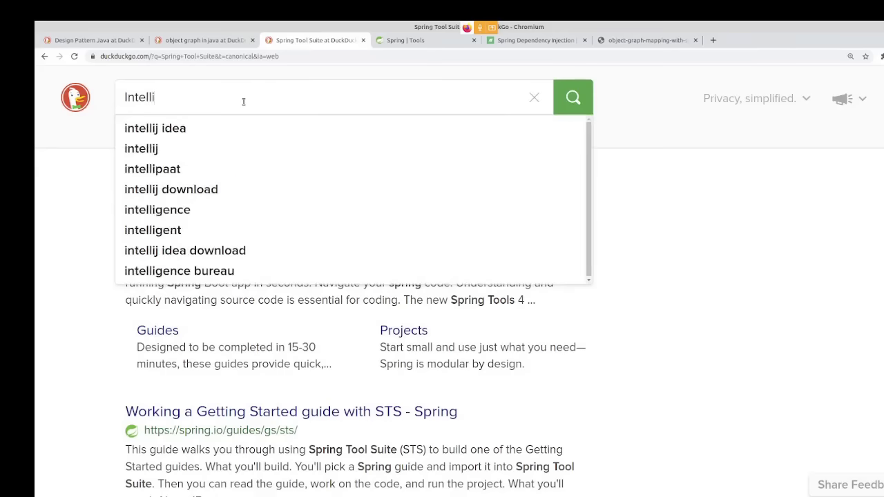
pyautogui.press('BackSpace')
pyautogui.press('Down')
pyautogui.press('Return')
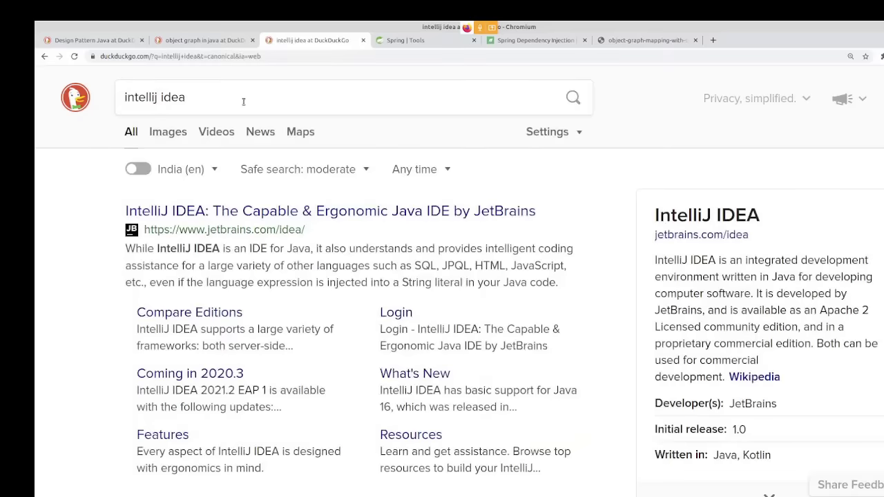
# Step: Open the JetBrains IntelliJ IDEA search result in a new tab and show that page
pyautogui.rightClick(308, 215)
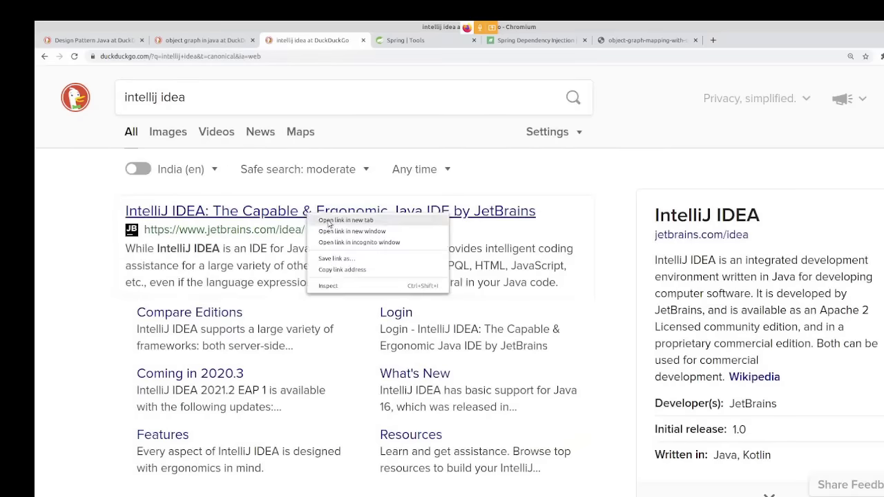
pyautogui.click(329, 221)
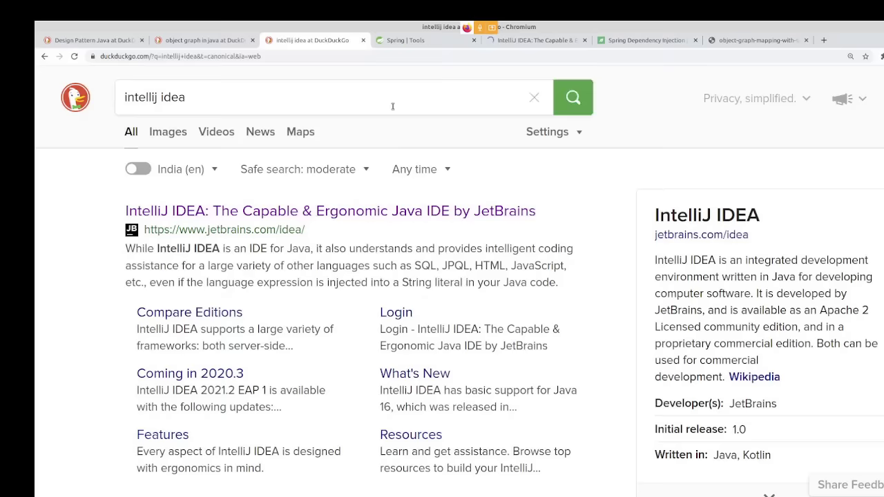
pyautogui.click(521, 41)
pyautogui.moveTo(573, 84)
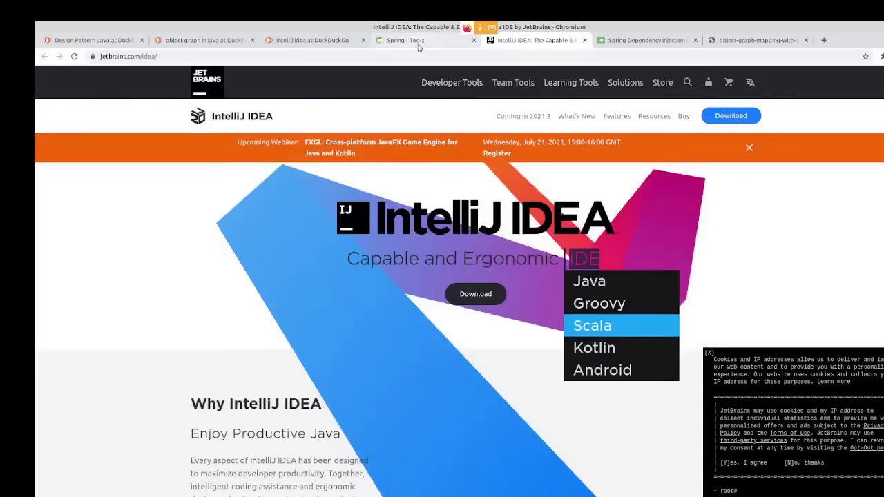
# Step: Return to the Spring Tools page and examine its description, supported IDEs and the licensing note for the Eclipse edition
pyautogui.click(418, 43)
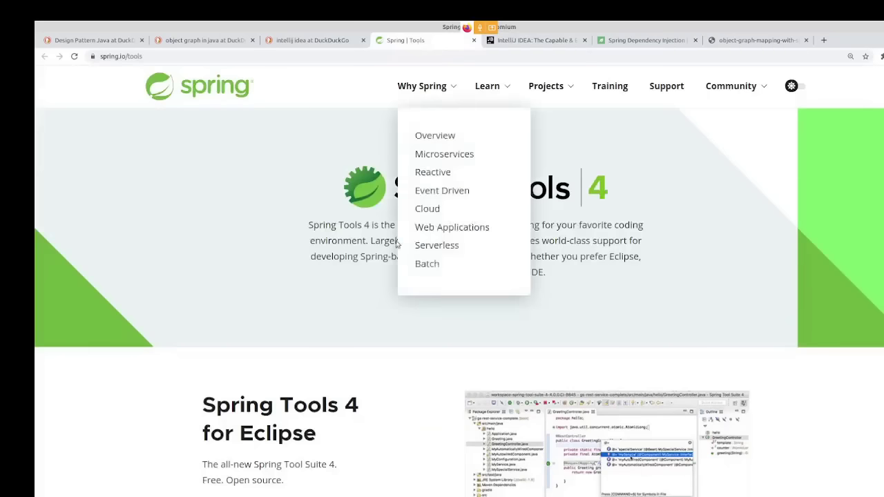
pyautogui.moveTo(308, 225); pyautogui.dragTo(371, 226)
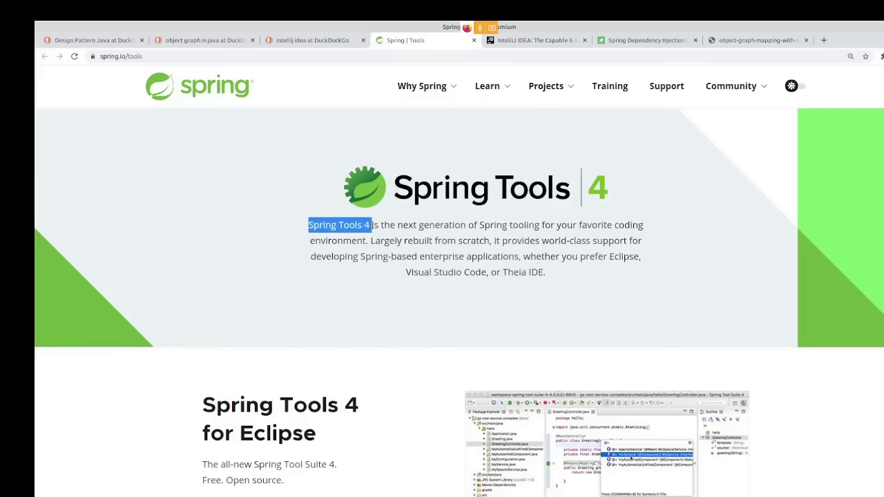
pyautogui.click(468, 242)
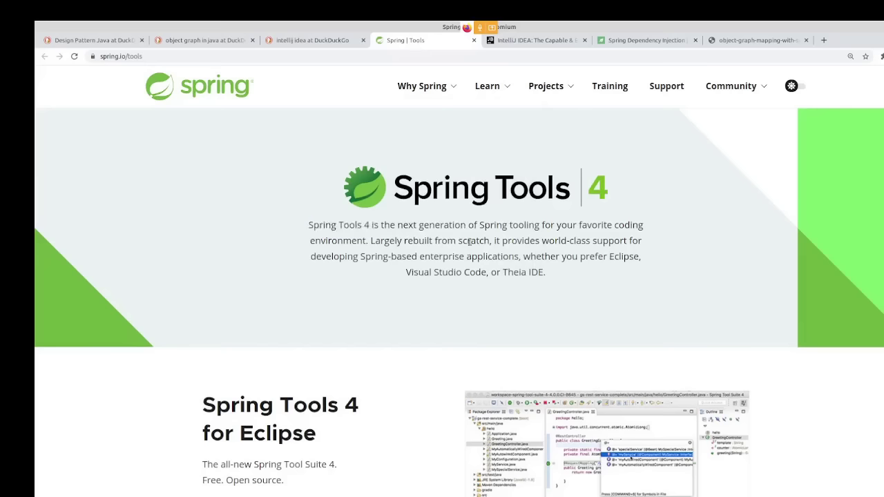
pyautogui.scroll(-4, 469, 241)
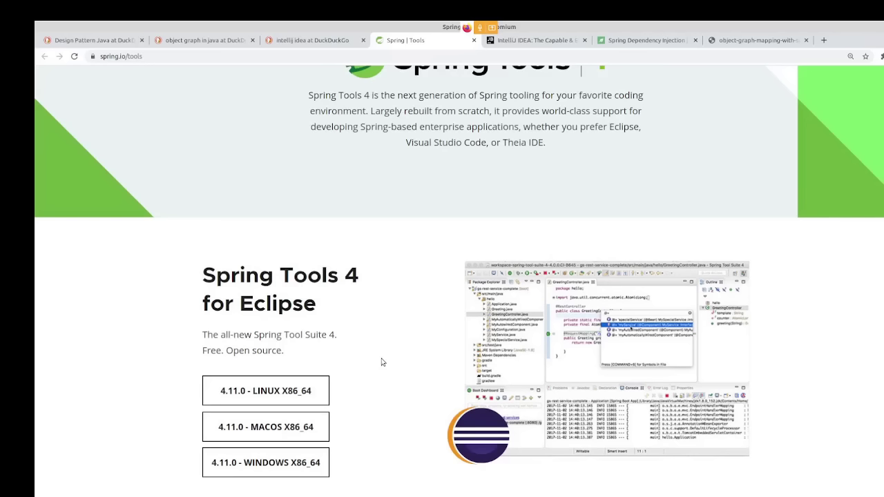
pyautogui.moveTo(502, 112); pyautogui.dragTo(639, 121)
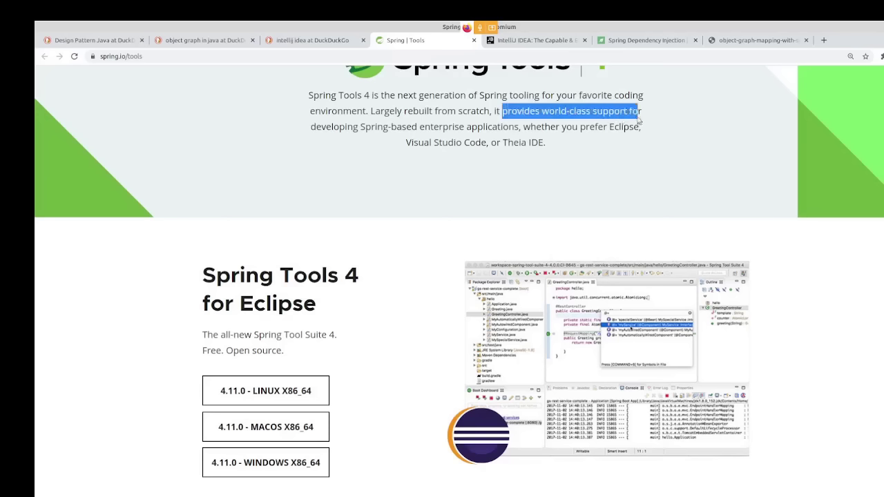
pyautogui.moveTo(423, 127); pyautogui.dragTo(502, 127)
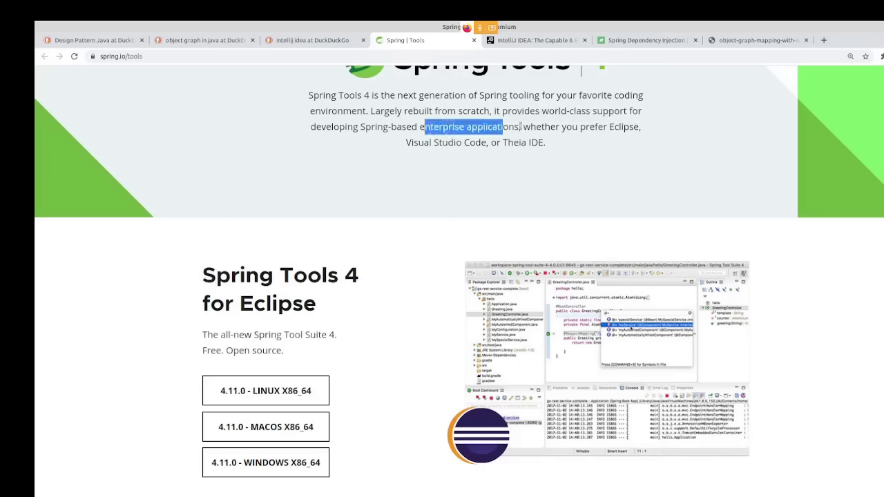
pyautogui.moveTo(596, 127); pyautogui.dragTo(642, 127)
pyautogui.moveTo(406, 142); pyautogui.dragTo(547, 148)
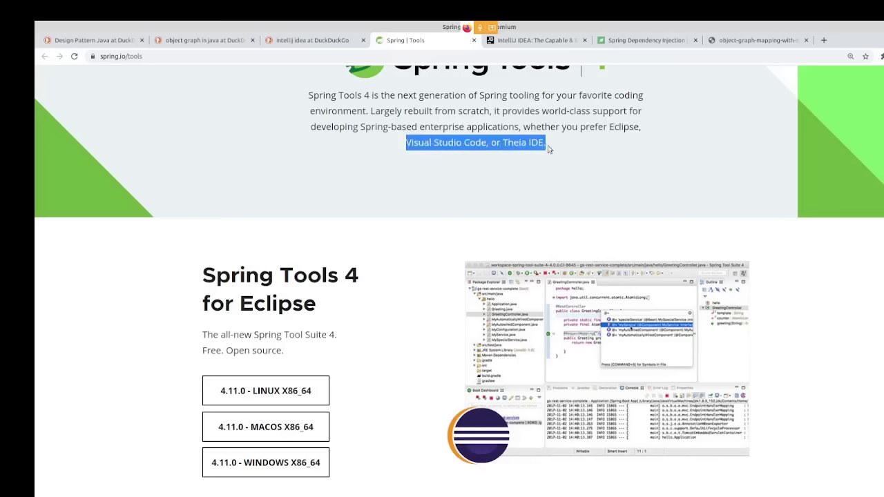
pyautogui.click(506, 137)
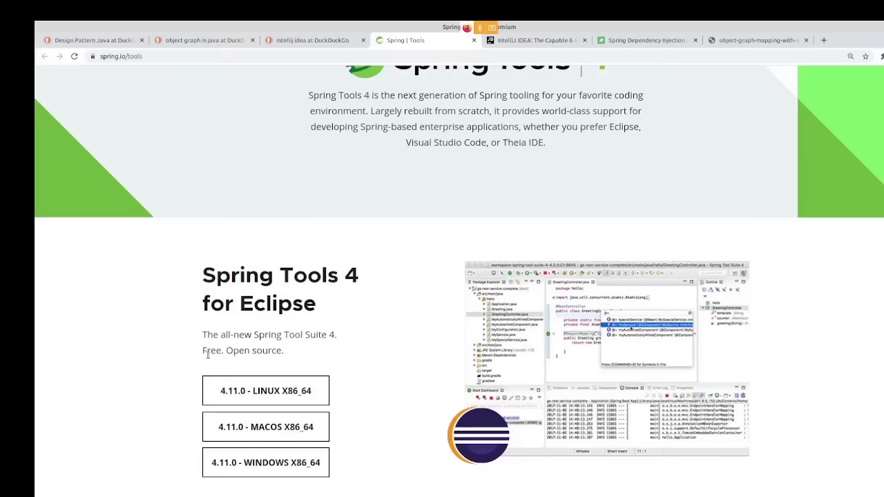
pyautogui.moveTo(202, 355)
pyautogui.mouseDown()
pyautogui.moveTo(292, 355)
pyautogui.moveTo(202, 351)
pyautogui.mouseUp()
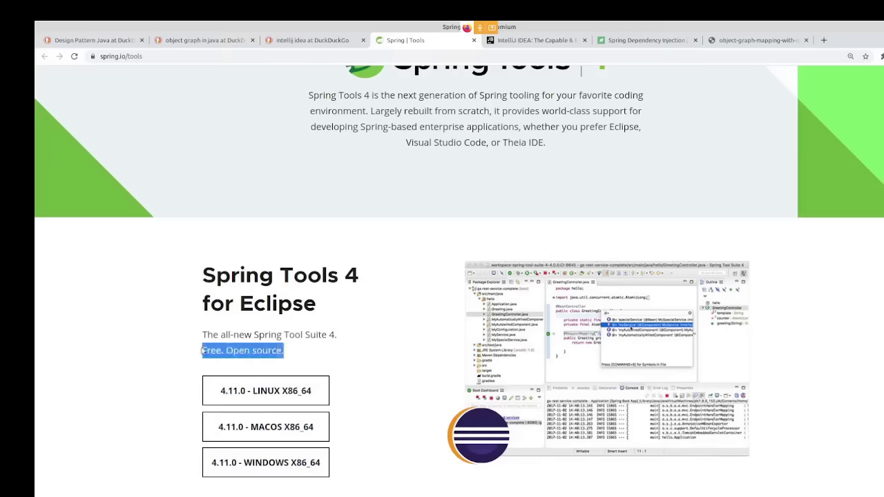
# Step: In the file manager, open the sts-4.10.0.RELEASE folder inside Documents and launch SpringToolSuite4
pyautogui.click(125, 493)
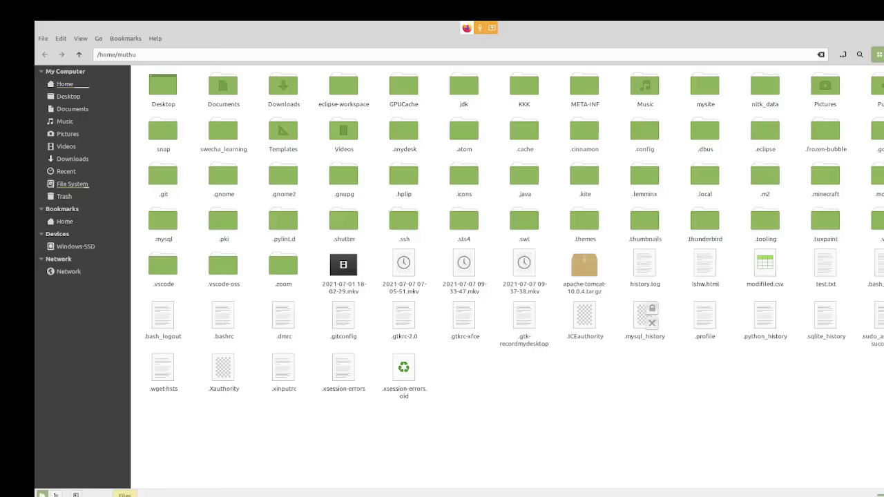
pyautogui.click(76, 110)
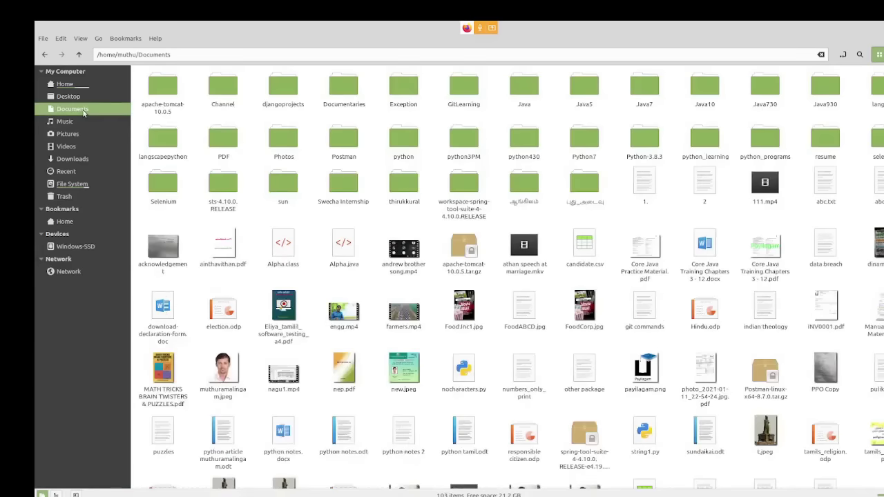
pyautogui.click(224, 186)
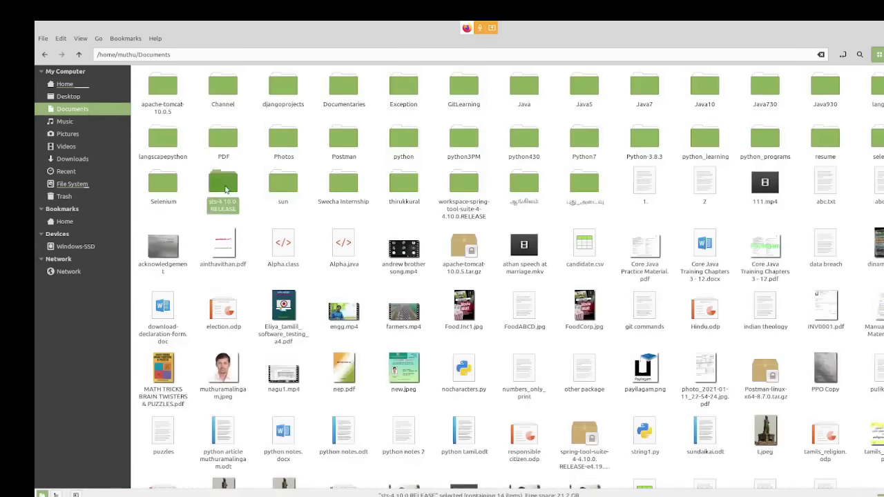
pyautogui.hotkey('alt', 'Tab')
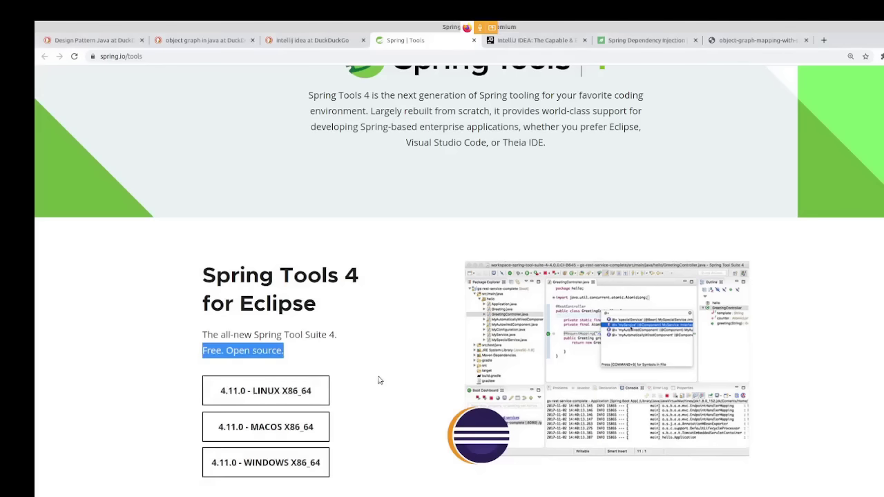
pyautogui.hotkey('alt', 'Tab')
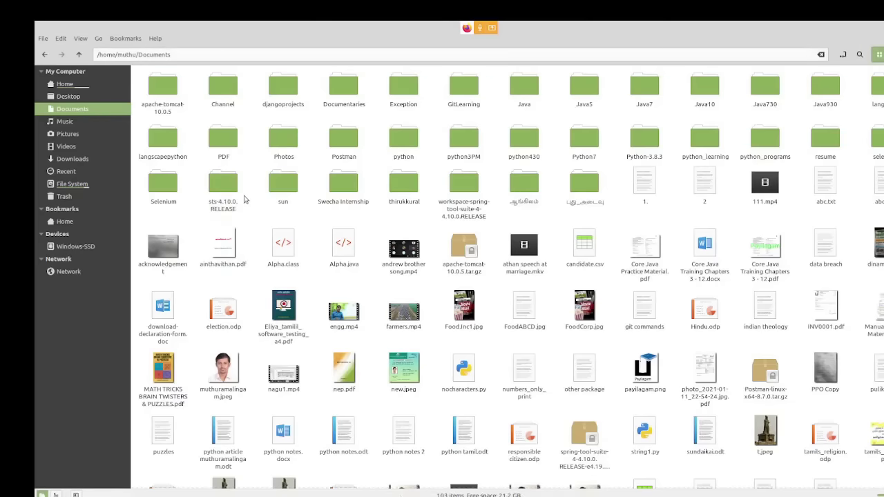
pyautogui.doubleClick(221, 190)
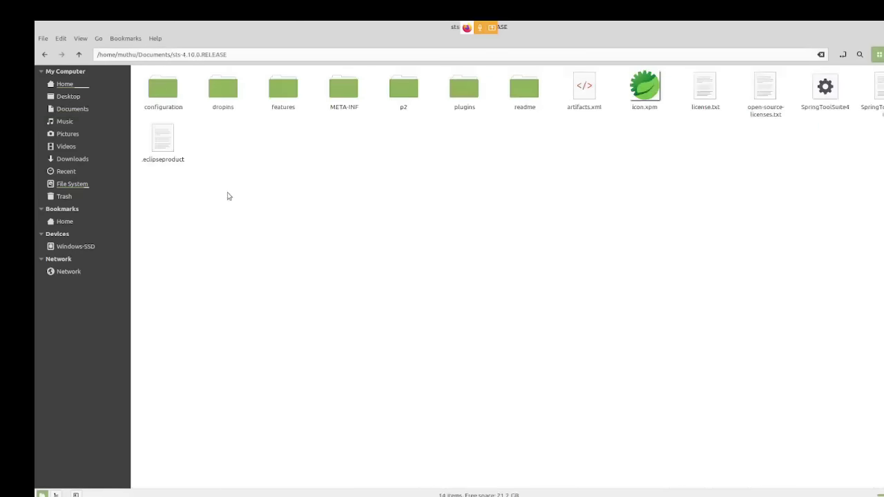
pyautogui.click(824, 91)
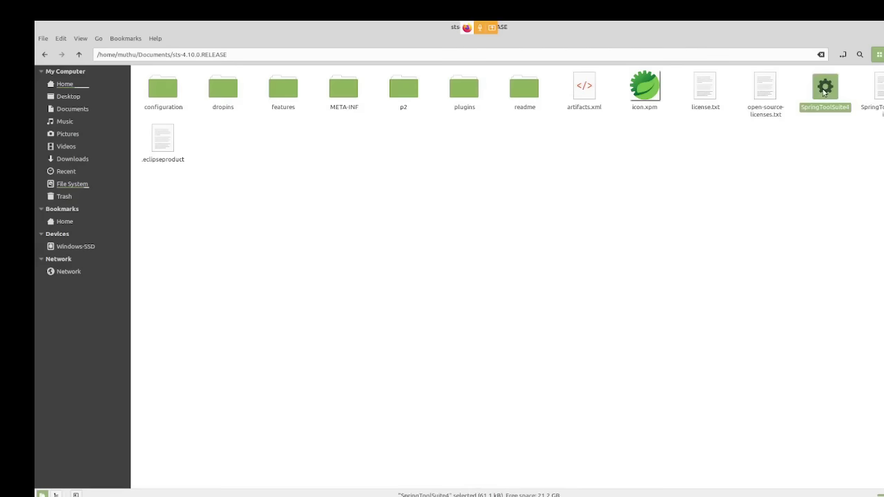
pyautogui.doubleClick(824, 92)
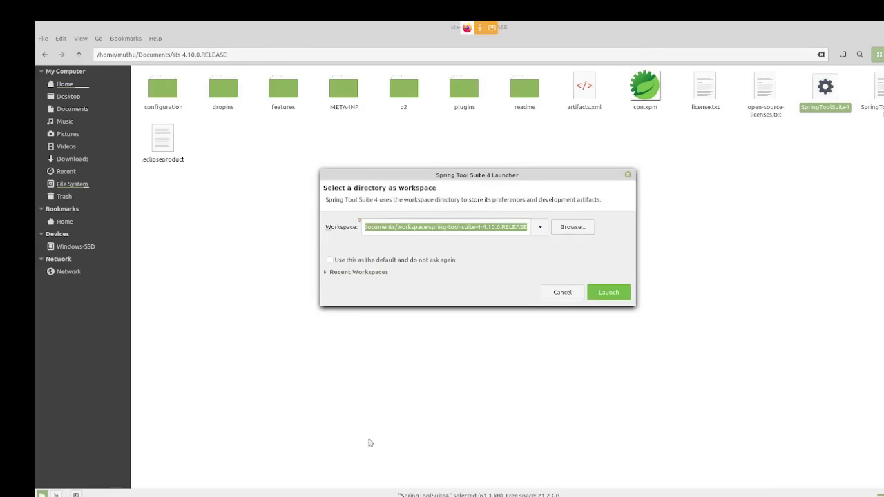
# Step: Switch to the browser, search for "spring initializr" in a new tab, and open the start.spring.io result
pyautogui.click(280, 495)
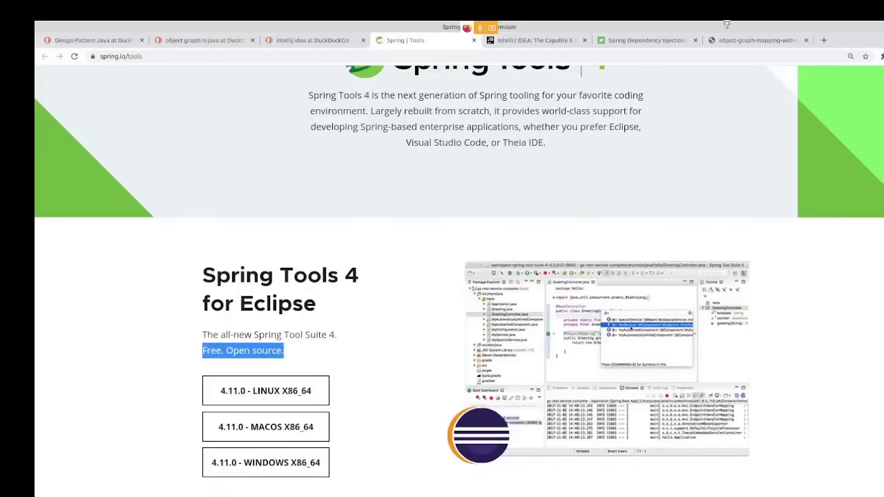
pyautogui.click(824, 41)
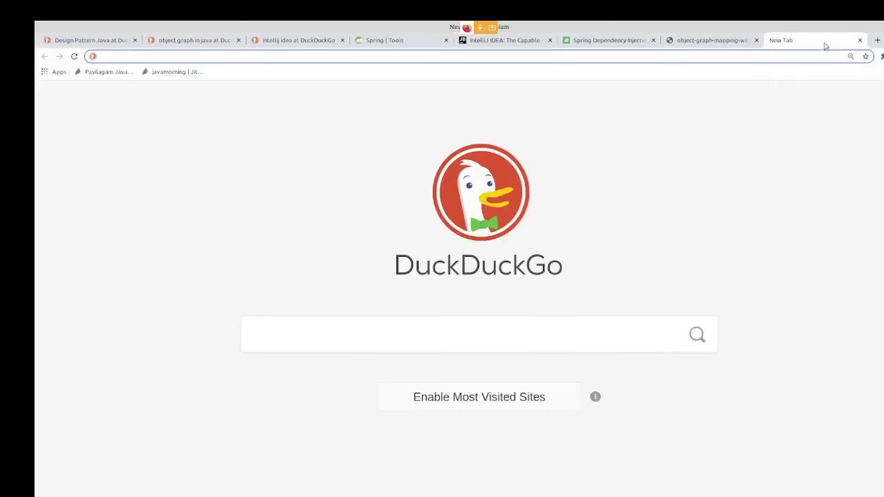
pyautogui.write('spring in')
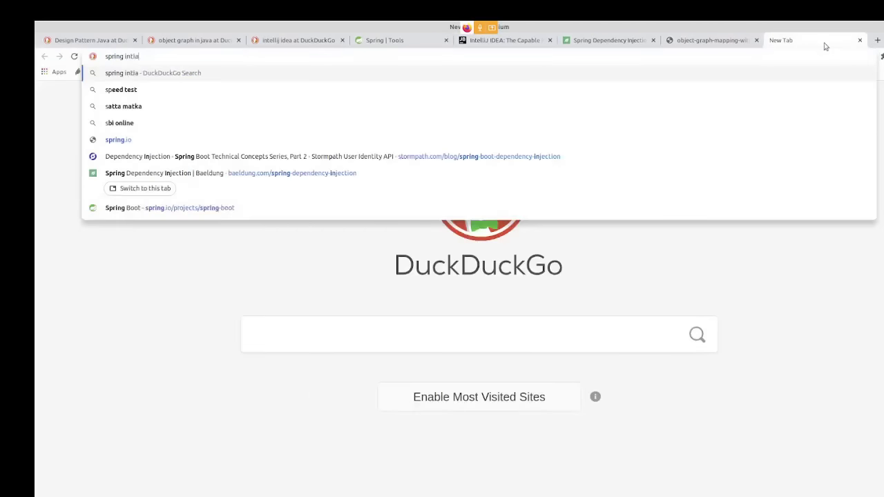
pyautogui.write('itialz')
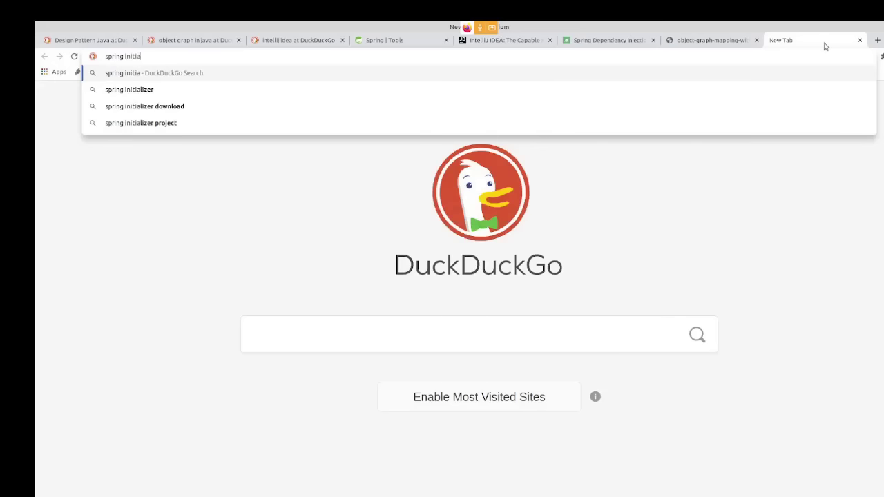
pyautogui.write('r')
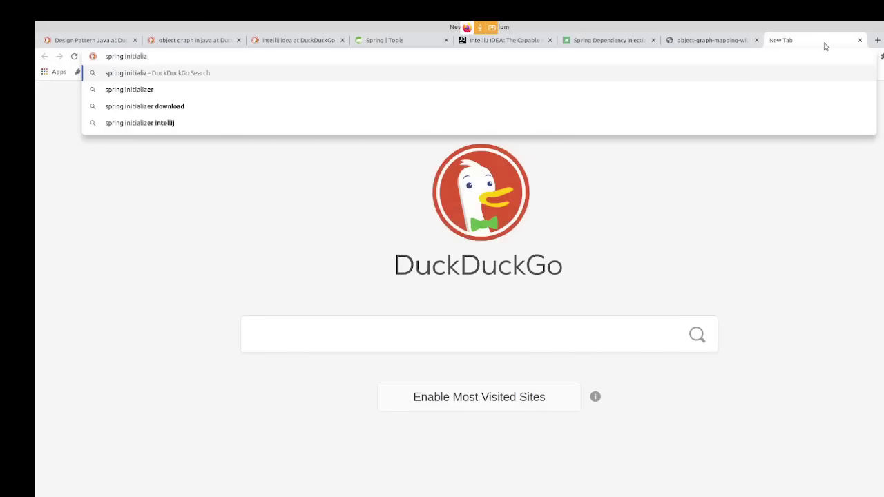
pyautogui.press('Return')
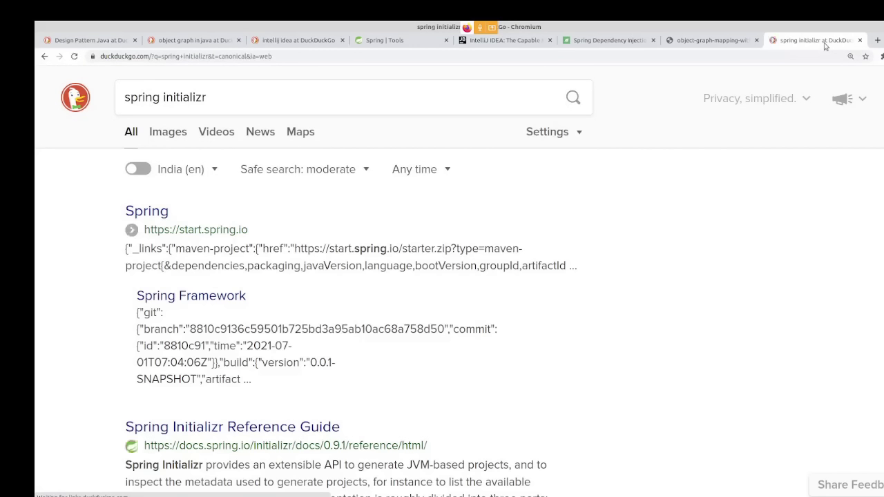
pyautogui.click(149, 212)
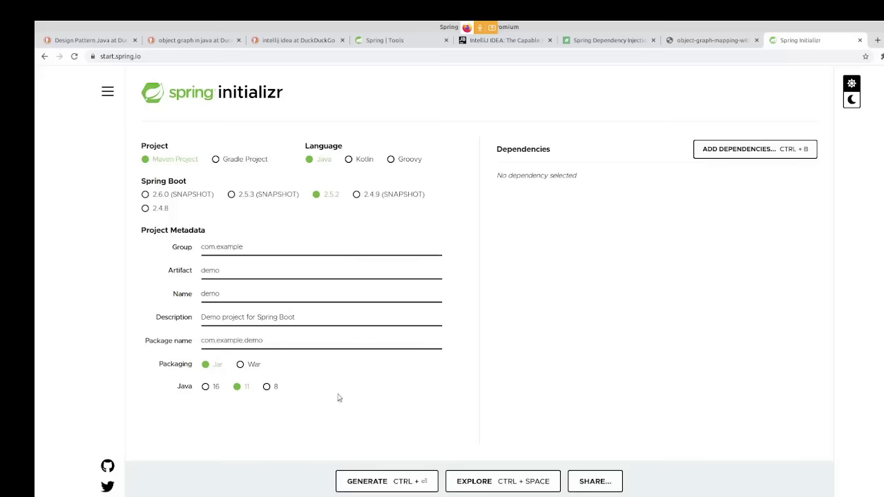
# Step: Switch back to the Spring Tool Suite 4 Launcher, launch it with the proposed workspace, and show the Eclipse IDE window while it starts
pyautogui.click(306, 491)
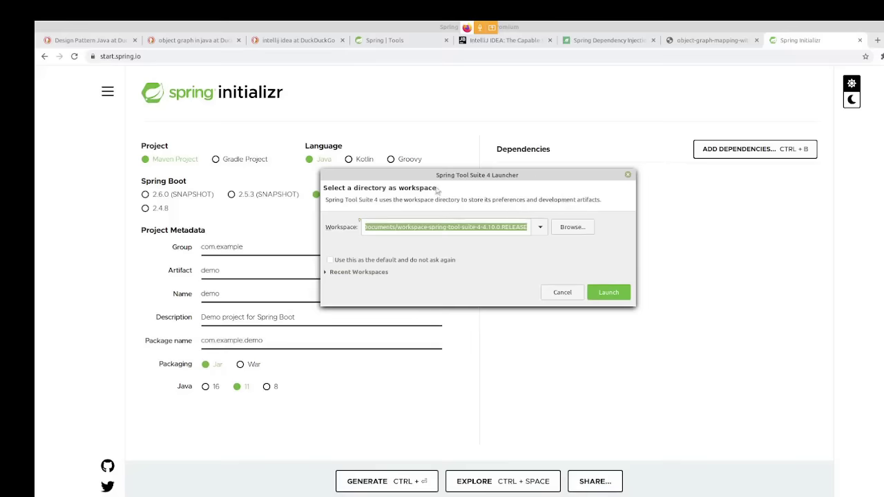
pyautogui.click(609, 295)
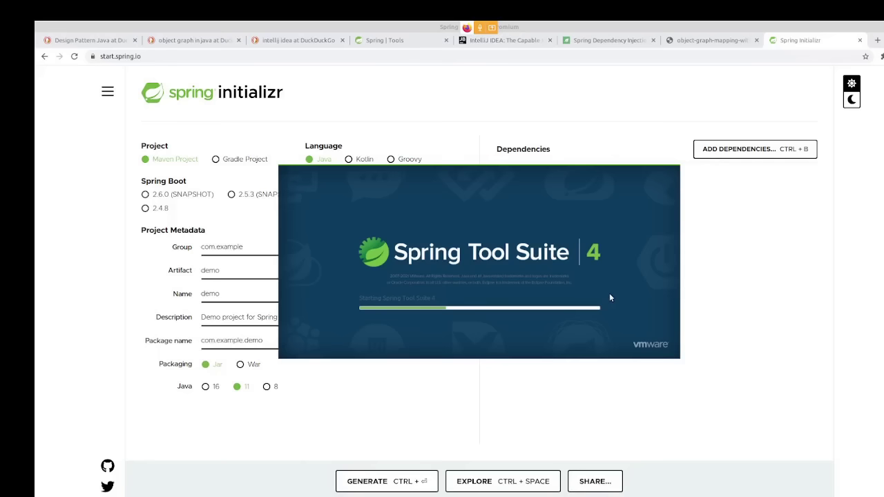
pyautogui.moveTo(193, 496)
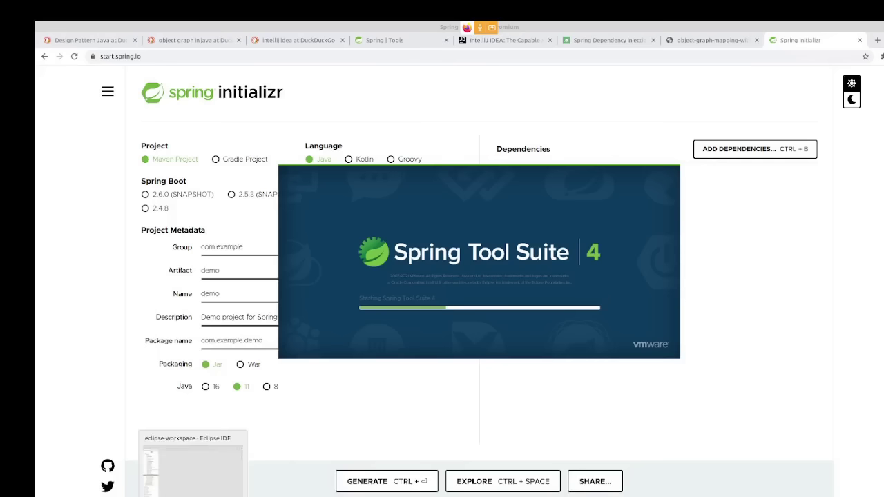
pyautogui.click(192, 469)
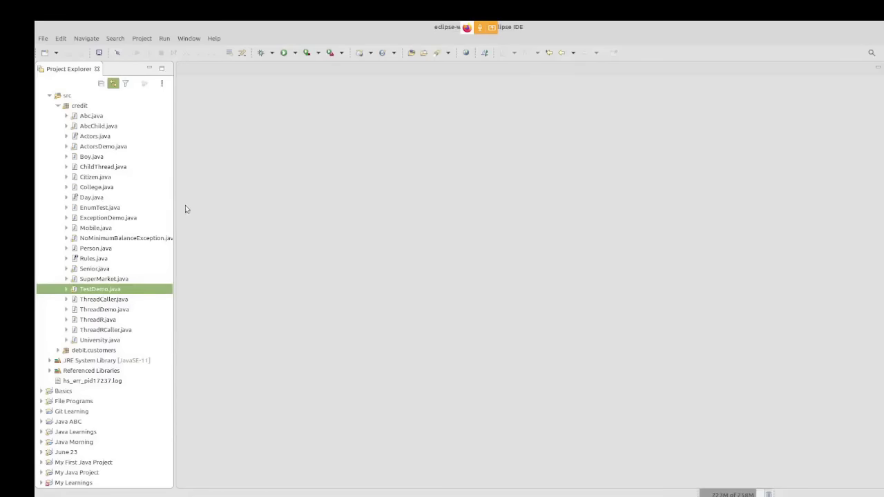
# Step: In Spring Tool Suite 4, open the full selection of new-item wizards and go to the Class wizard
pyautogui.click(43, 39)
pyautogui.moveTo(54, 55)
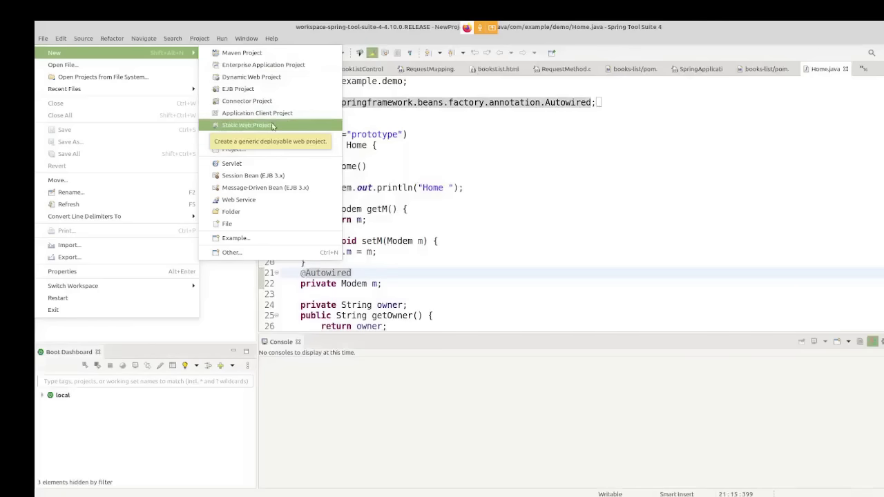
pyautogui.click(245, 256)
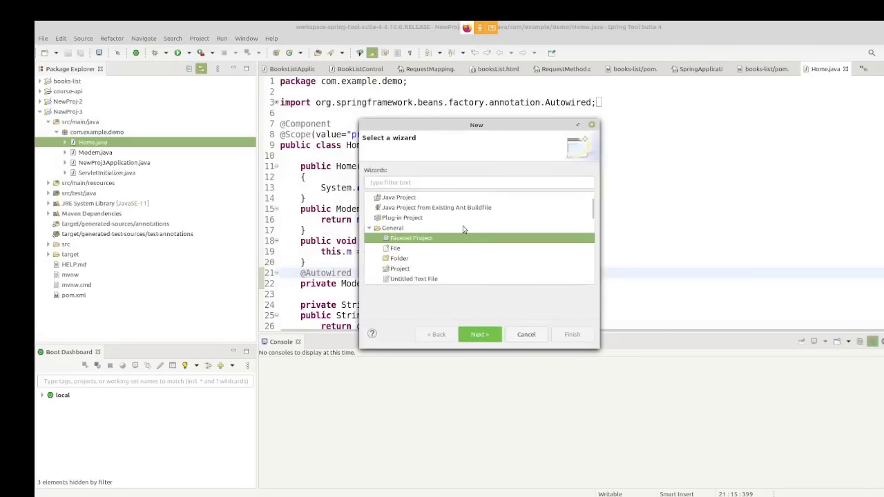
pyautogui.press('Up')
pyautogui.press('Up')
pyautogui.press('Up')
pyautogui.press('Up')
pyautogui.press('Up')
pyautogui.press('Up')
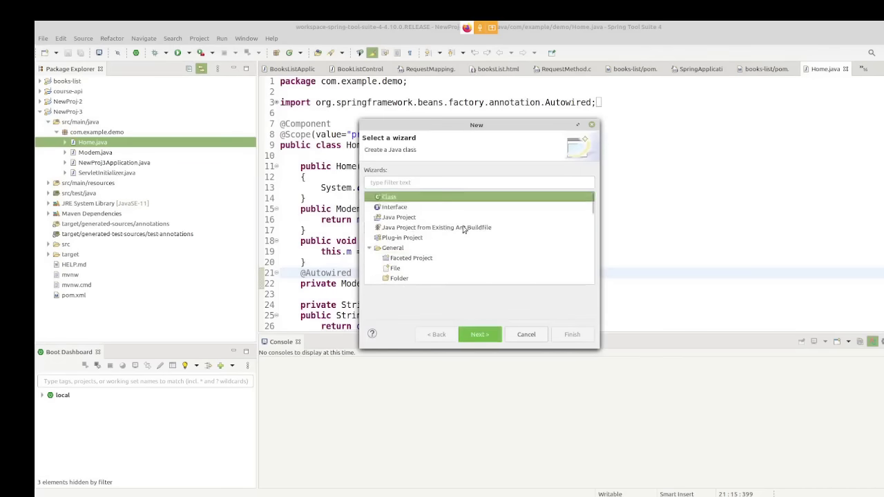
# Step: Look through the Java Project, Plug-in Project and General wizards in the wizard selection
pyautogui.click(405, 220)
pyautogui.press('Down')
pyautogui.press('Down')
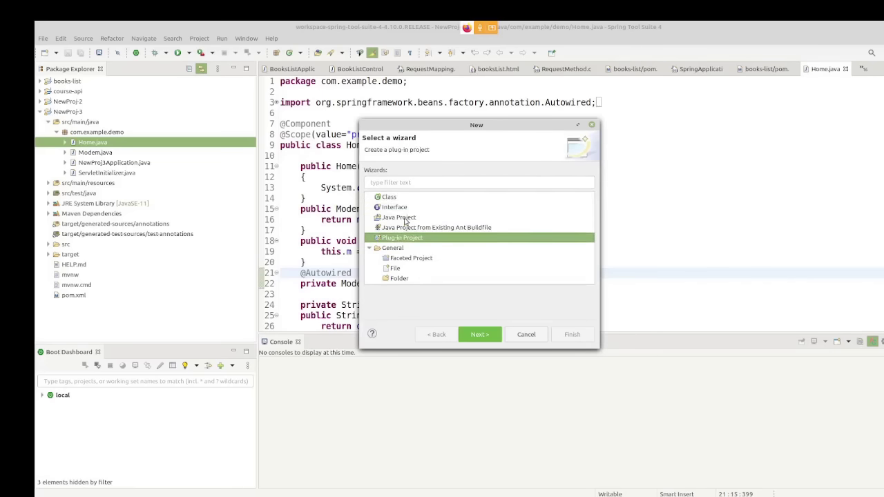
pyautogui.press('Down')
pyautogui.press('Down')
pyautogui.press('Down')
pyautogui.press('Down')
pyautogui.press('Down')
pyautogui.press('Down')
pyautogui.press('Down')
pyautogui.press('Down')
pyautogui.press('Down')
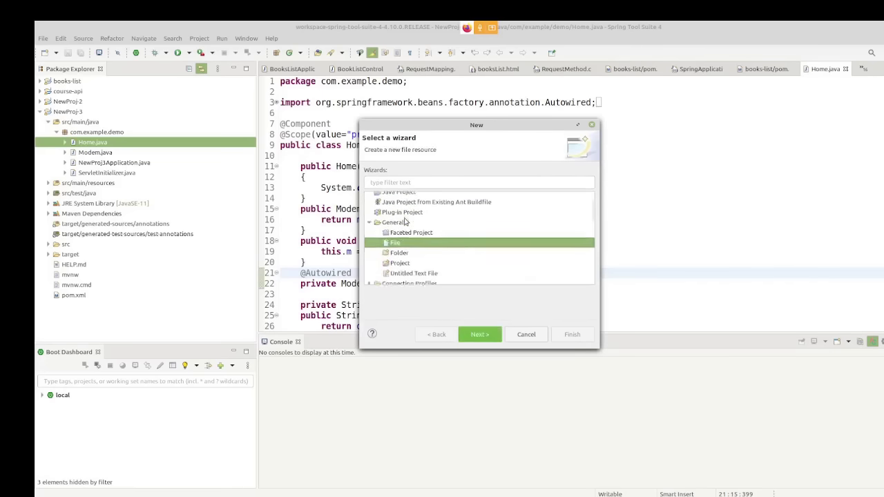
pyautogui.press('Down')
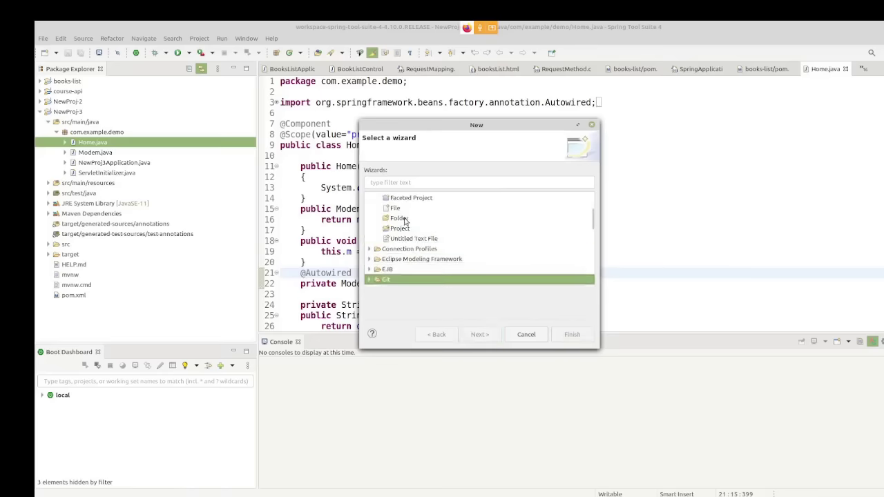
# Step: Expand the EJB wizard category and look through the project, timer and bean wizards it offers
pyautogui.press('Up')
pyautogui.press('Right')
pyautogui.press('Down')
pyautogui.scroll(-1, 405, 221)
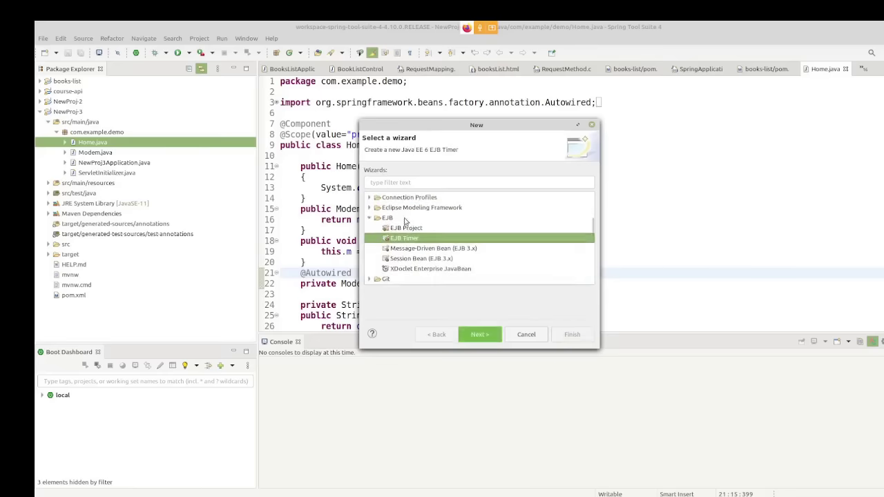
pyautogui.press('Down')
pyautogui.press('Down')
pyautogui.press('Down')
pyautogui.press('Down')
pyautogui.press('Down')
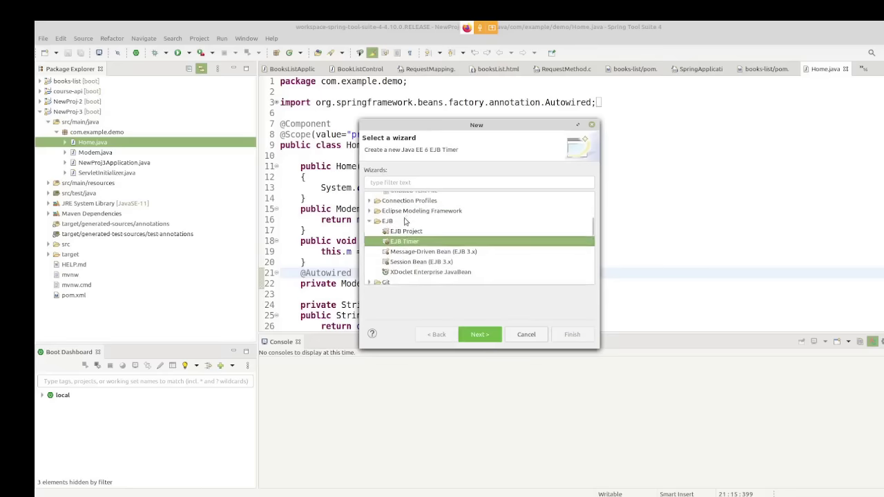
pyautogui.press('Down')
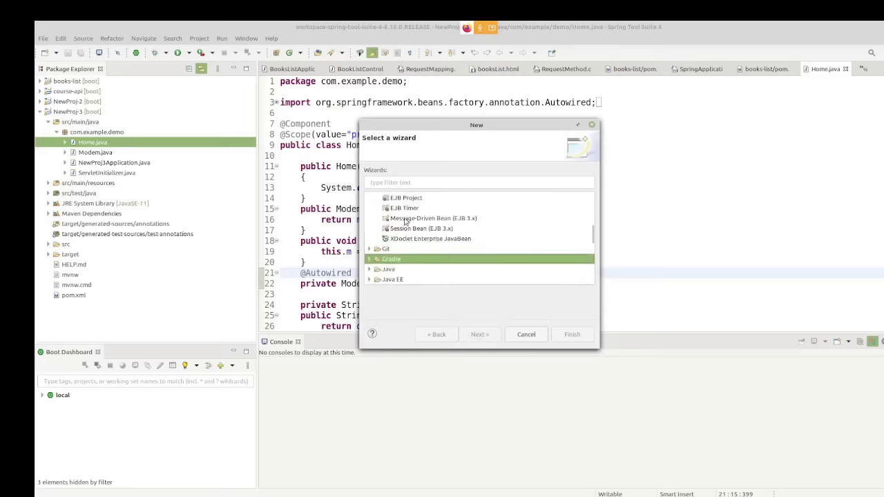
# Step: Expand the Gradle and Java EE wizard categories and look through the project types they offer
pyautogui.press('Right')
pyautogui.press('Down')
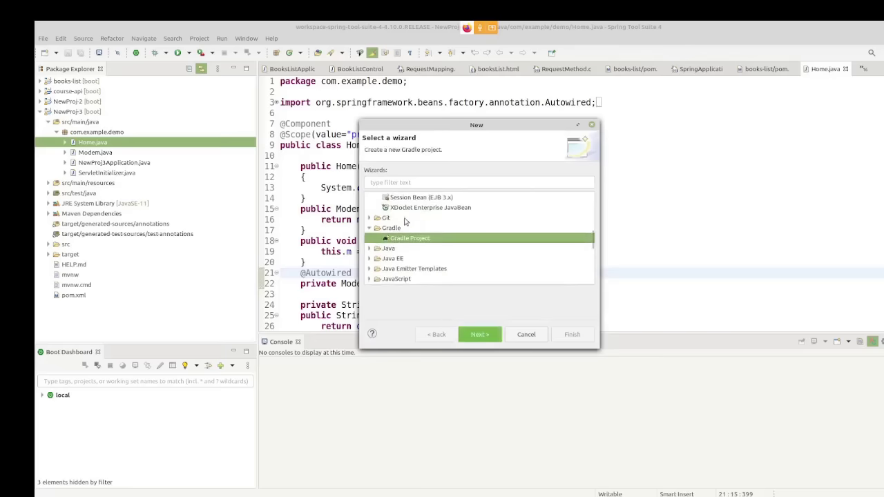
pyautogui.press('Down')
pyautogui.press('Down')
pyautogui.press('Right')
pyautogui.press('Down')
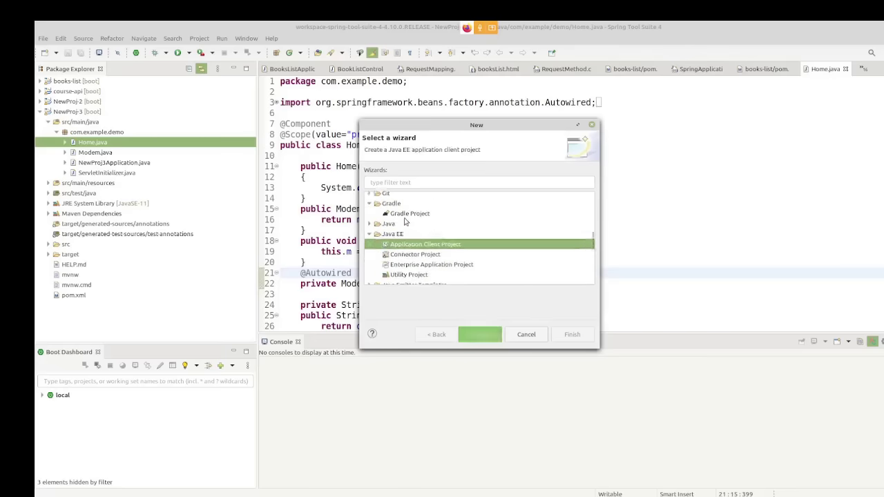
pyautogui.press('Down')
pyautogui.press('Down')
pyautogui.press('Down')
pyautogui.press('Down')
pyautogui.press('Down')
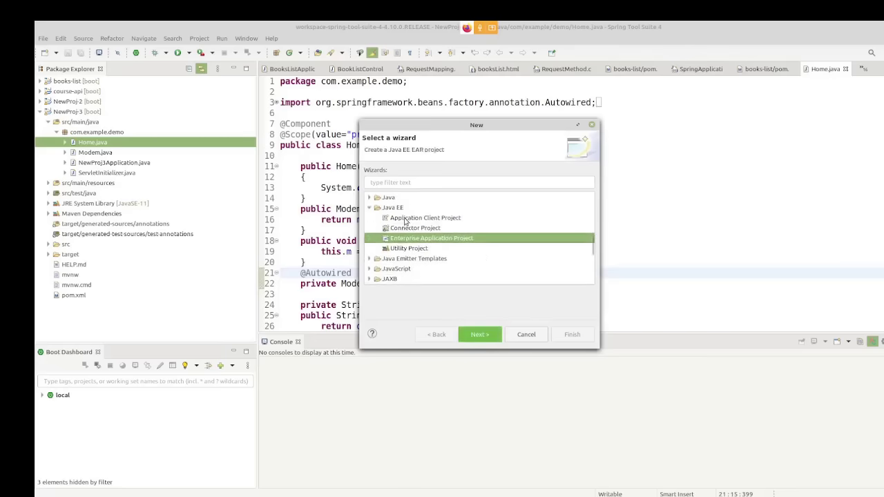
# Step: Expand the Maven wizard category and look through its check-out, module and project wizards
pyautogui.press('Down')
pyautogui.press('Down')
pyautogui.press('Down')
pyautogui.press('Down')
pyautogui.press('Down')
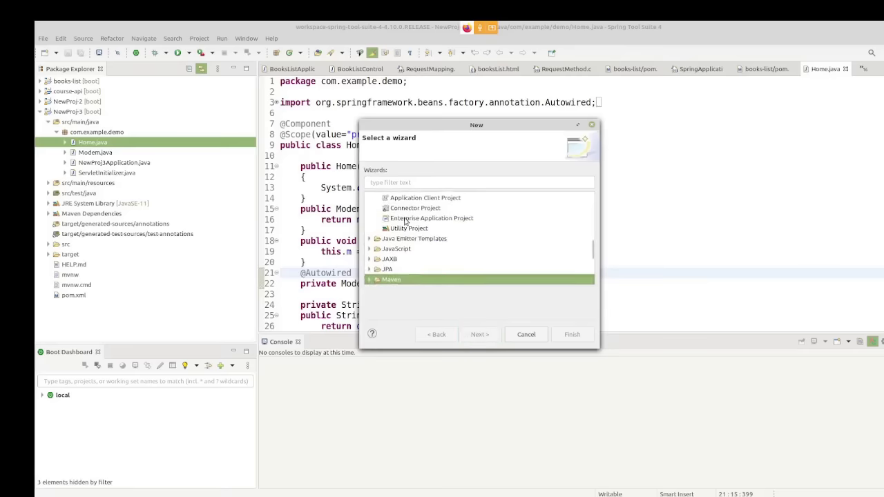
pyautogui.press('Up')
pyautogui.press('Up')
pyautogui.press('Right')
pyautogui.press('Down')
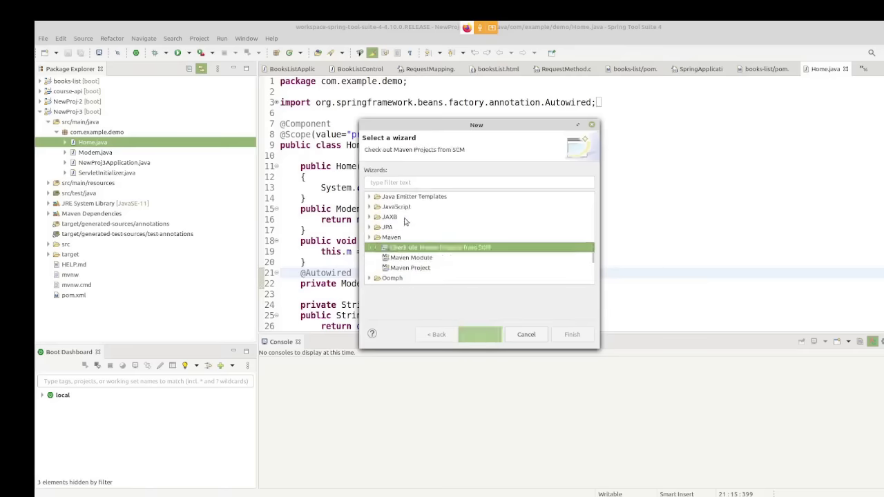
pyautogui.press('Down')
pyautogui.press('Down')
pyautogui.press('Down')
pyautogui.press('Up')
pyautogui.press('Up')
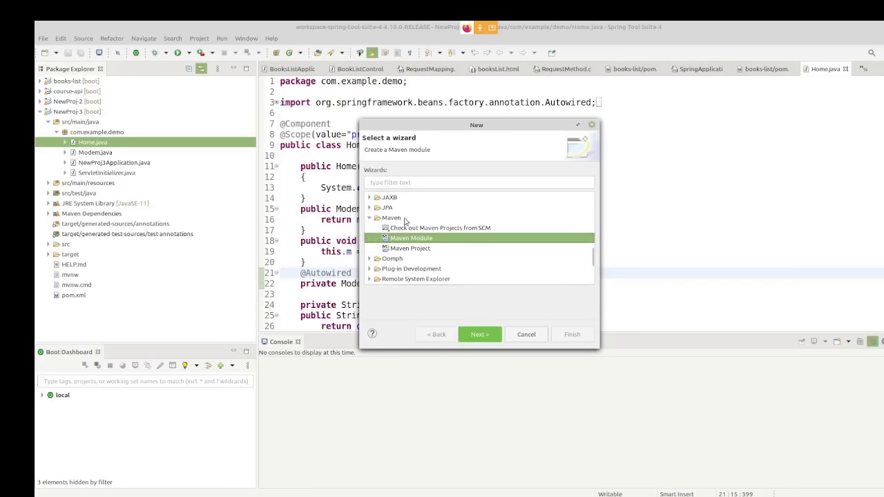
# Step: Look through the remaining wizard categories after Maven, then close the wizard selection without creating anything
pyautogui.press('Down')
pyautogui.press('Down')
pyautogui.press('Down')
pyautogui.press('Down')
pyautogui.press('Down')
pyautogui.press('Down')
pyautogui.press('Down')
pyautogui.press('Down')
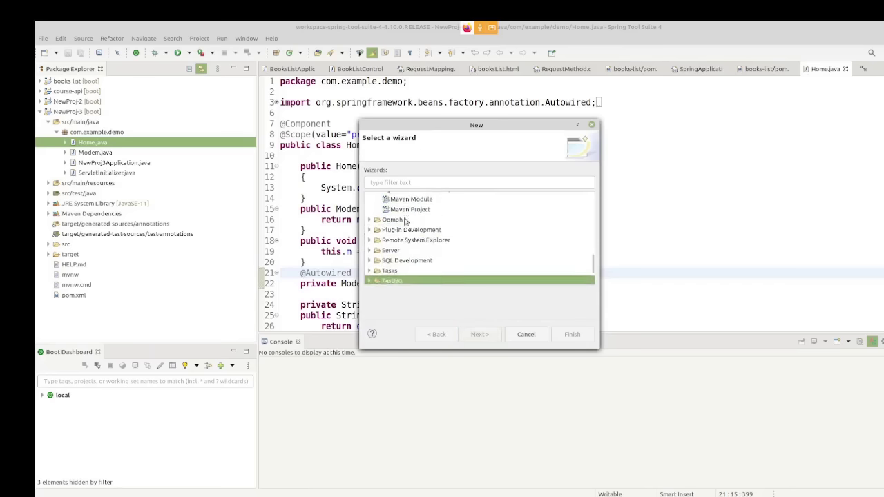
pyautogui.press('Down')
pyautogui.press('Down')
pyautogui.press('Down')
pyautogui.press('Down')
pyautogui.press('Down')
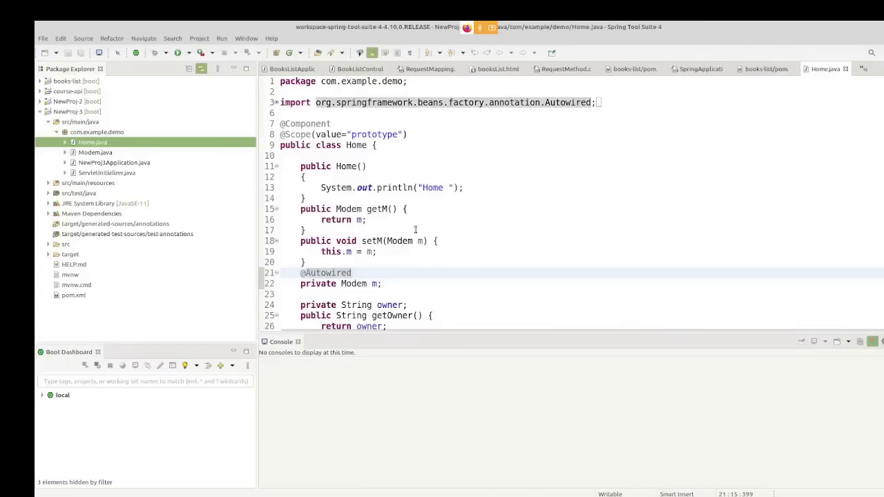
# Step: Close all open editors and collapse the NewProj-3 project in the Package Explorer
pyautogui.click(453, 178)
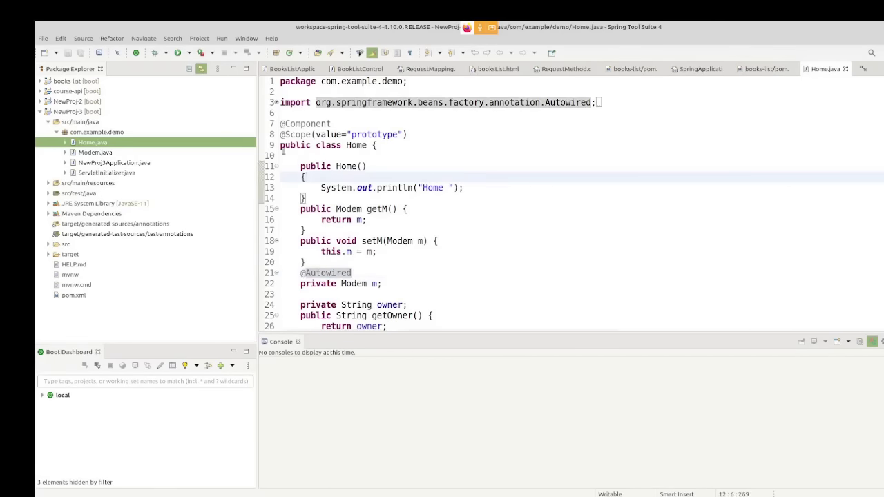
pyautogui.click(47, 121)
pyautogui.click(41, 112)
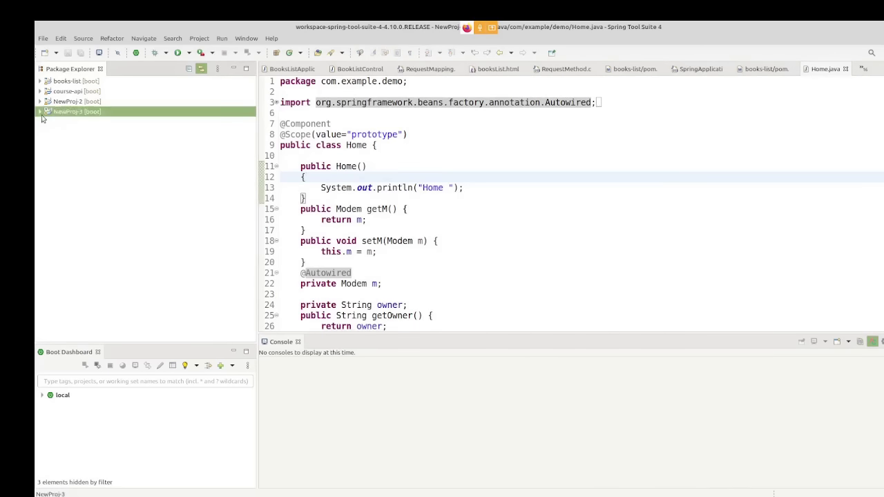
pyautogui.rightClick(824, 72)
pyautogui.click(850, 128)
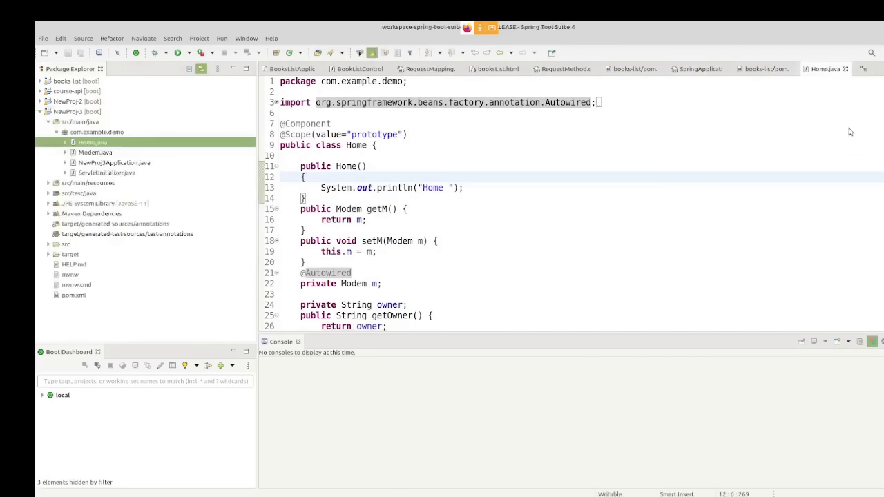
pyautogui.click(39, 112)
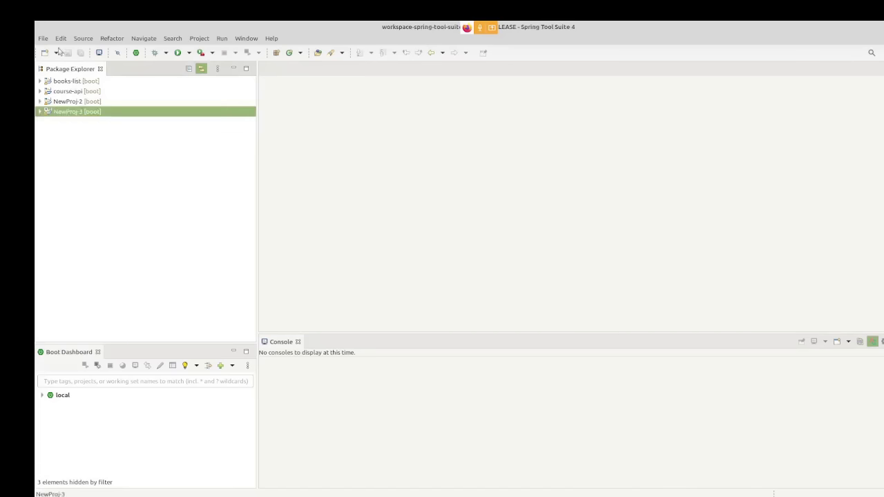
pyautogui.click(245, 41)
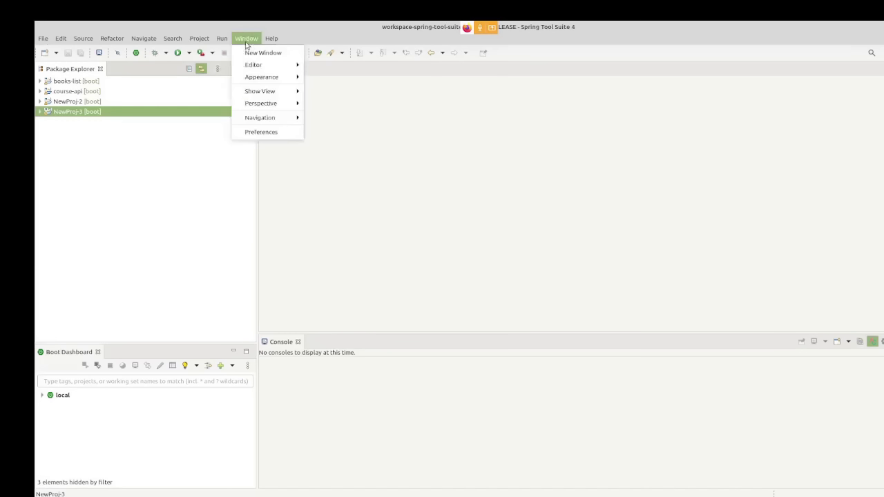
pyautogui.click(222, 39)
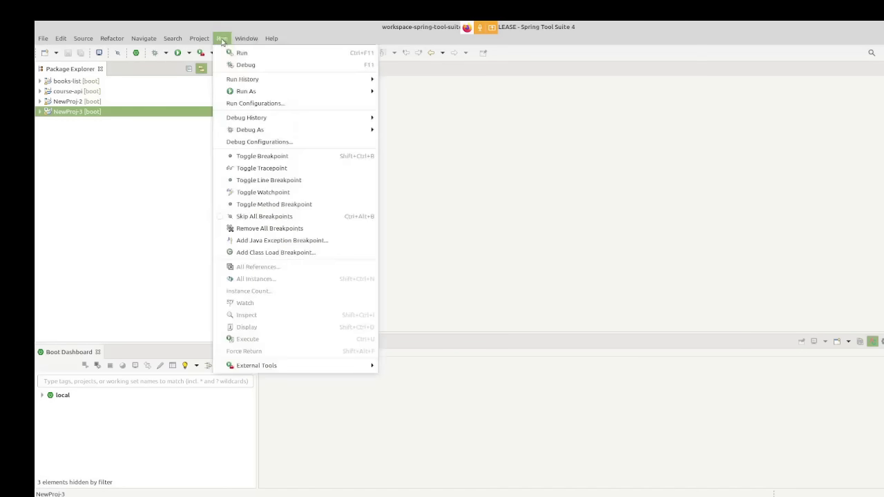
pyautogui.press('Escape')
pyautogui.click(82, 38)
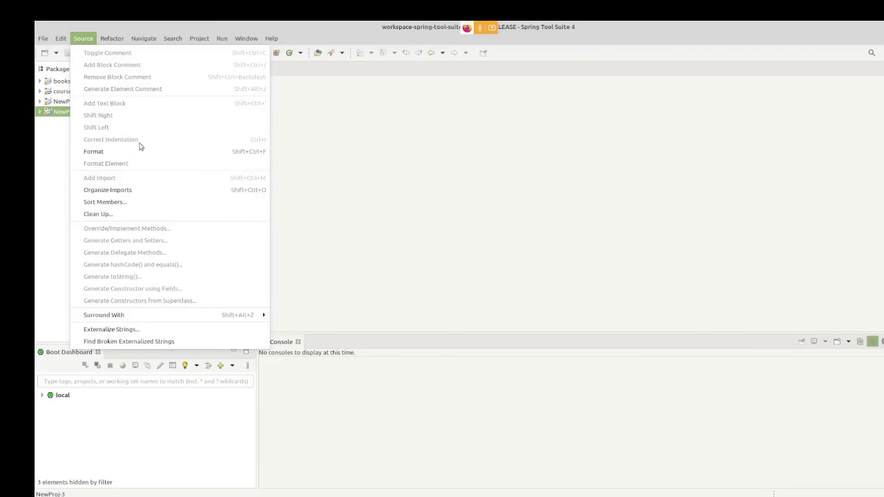
# Step: Open the About information for Spring Tool Suite 4, examine its Eclipse Foundation notice, and close it
pyautogui.click(334, 192)
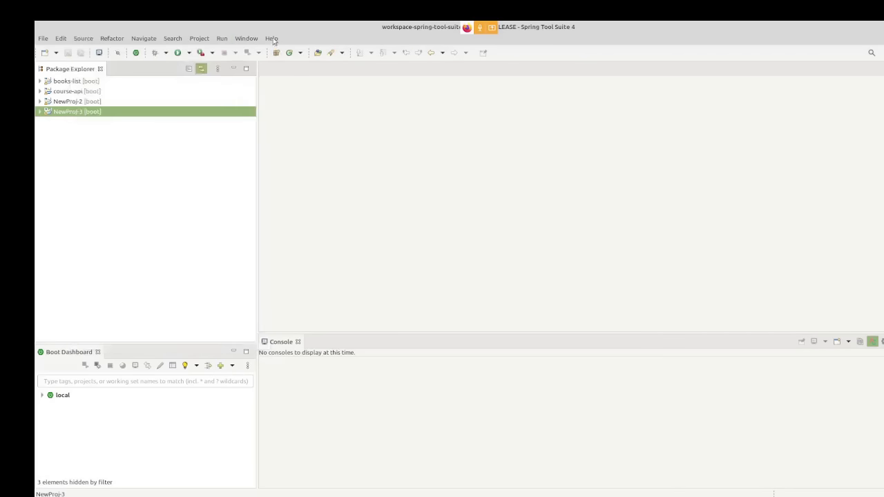
pyautogui.click(273, 40)
pyautogui.click(308, 193)
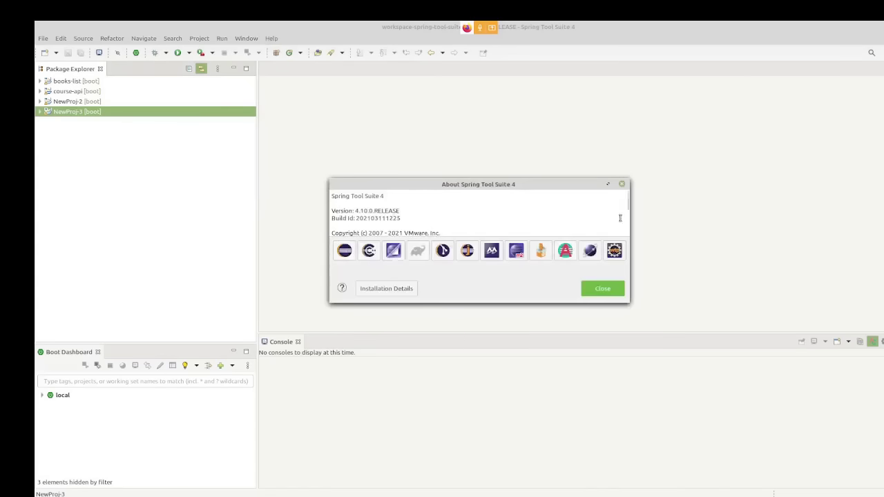
pyautogui.moveTo(627, 201); pyautogui.dragTo(627, 225)
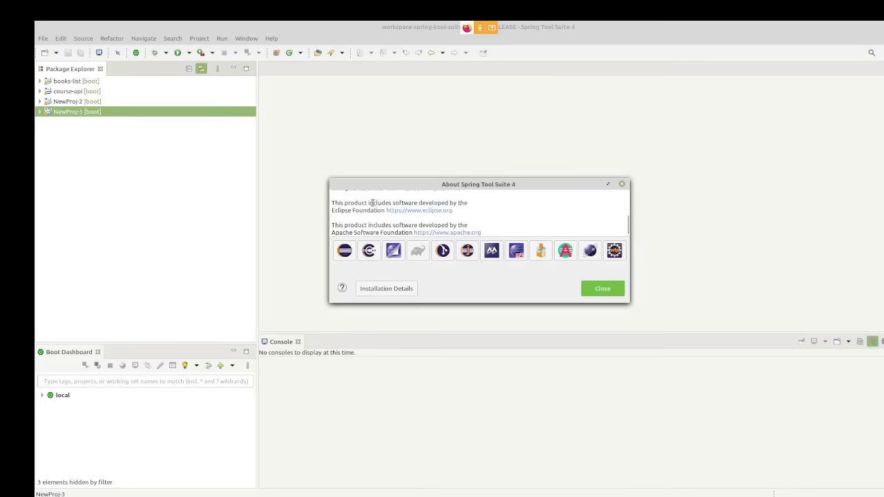
pyautogui.moveTo(371, 202); pyautogui.dragTo(477, 200)
pyautogui.moveTo(355, 203); pyautogui.dragTo(375, 210)
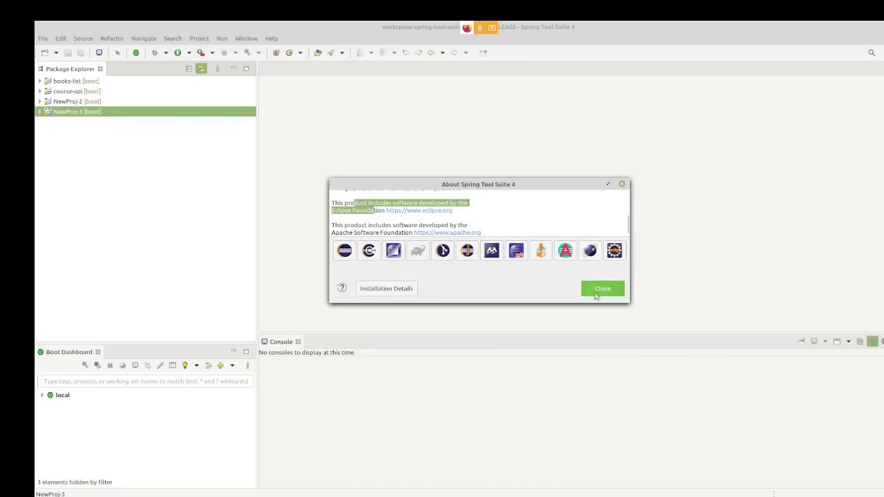
pyautogui.click(603, 289)
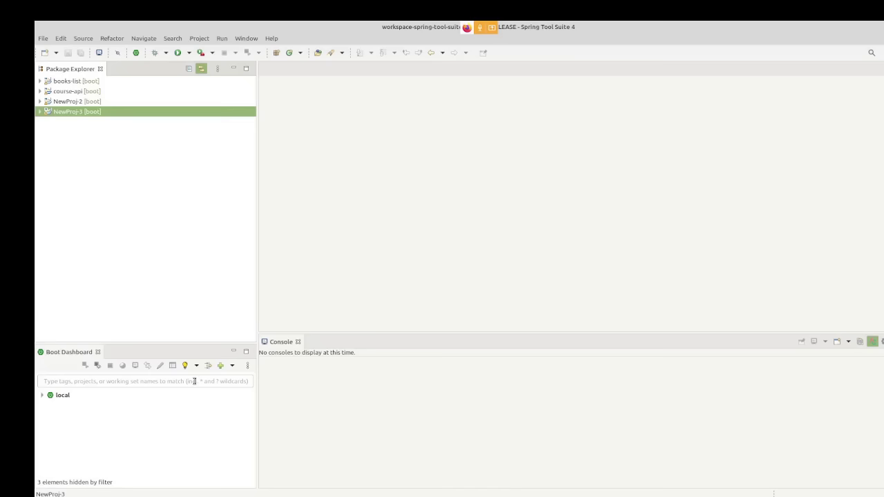
# Step: Switch to the whiteboard and add the line "Spring - Server" below STS in the notes
pyautogui.click(212, 466)
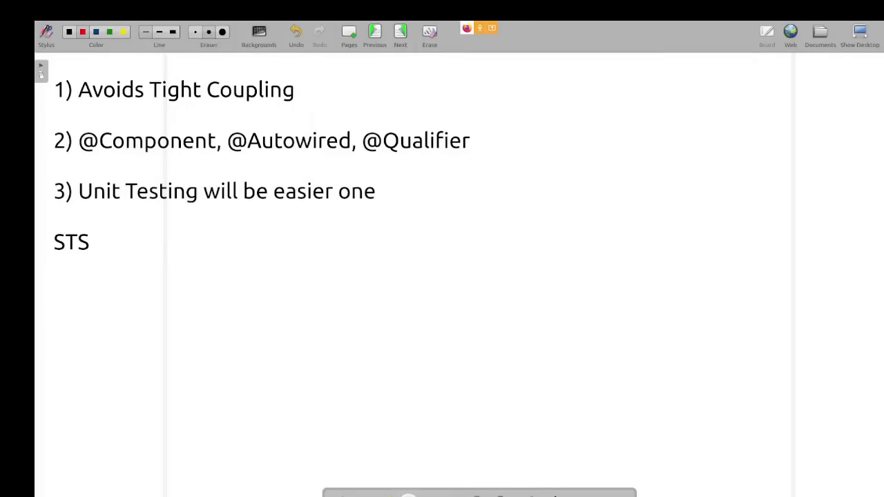
pyautogui.click(242, 208)
pyautogui.click(169, 239)
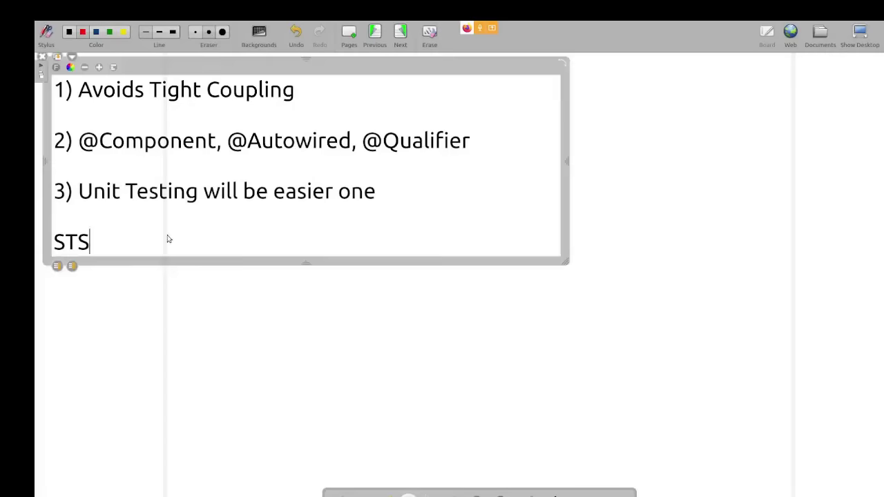
pyautogui.press('Return')
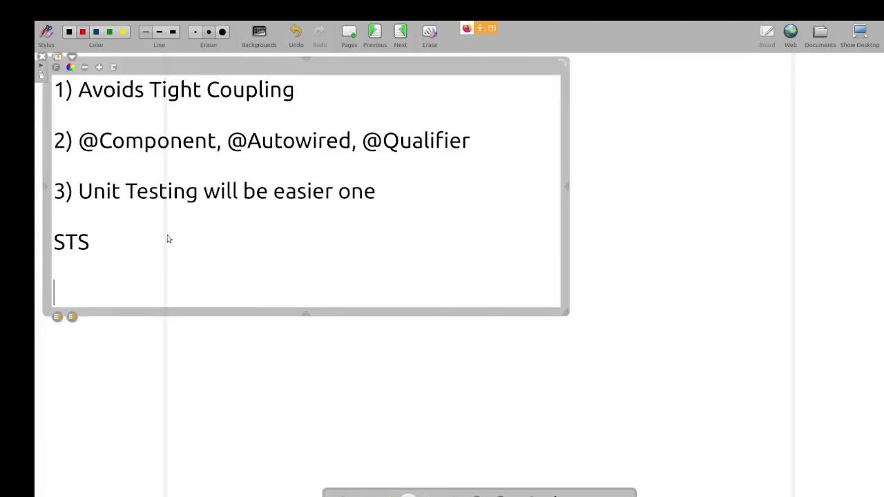
pyautogui.write('Spring ')
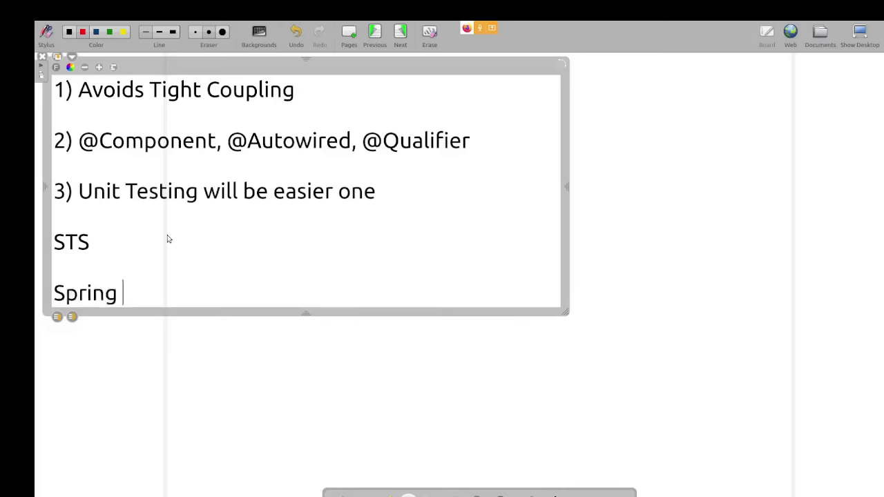
pyautogui.write('- Server')
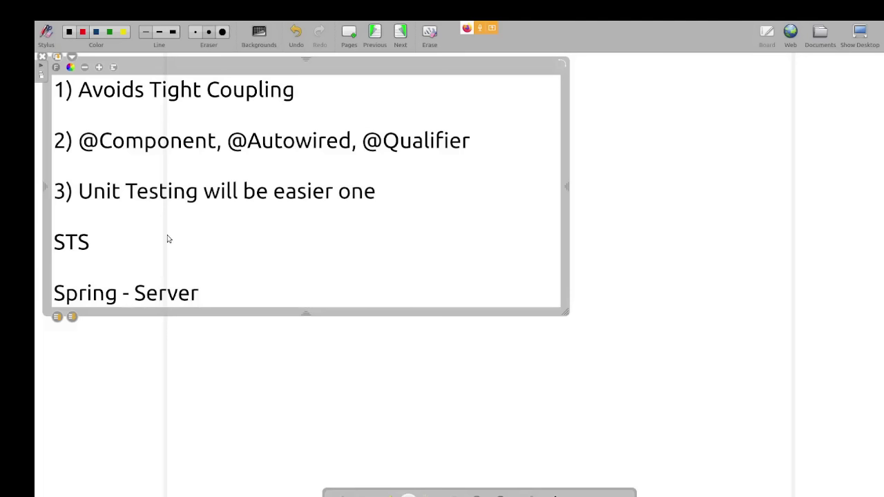
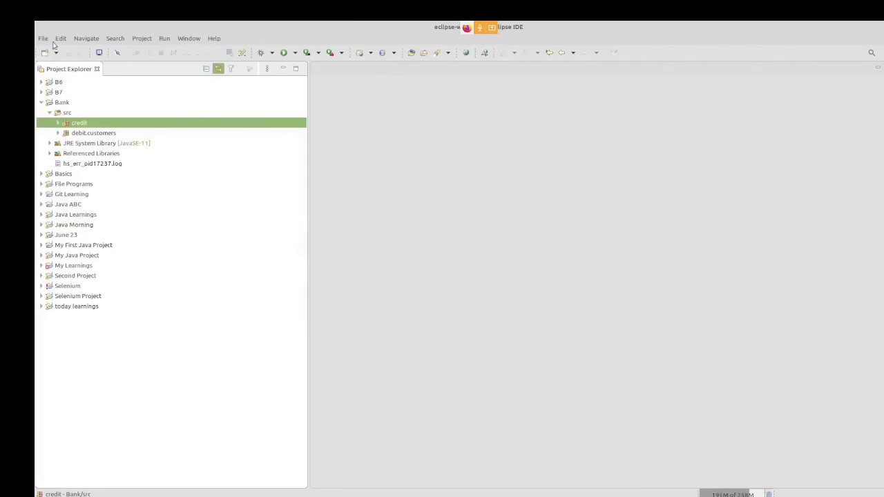
# Step: Collapse the Bank project in Eclipse IDE's Project Explorer and start the general New Project wizard
pyautogui.click(41, 102)
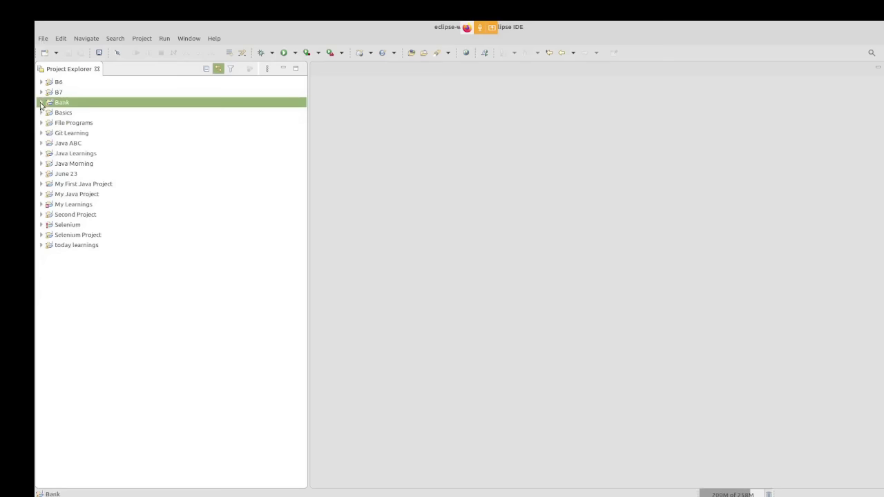
pyautogui.click(43, 39)
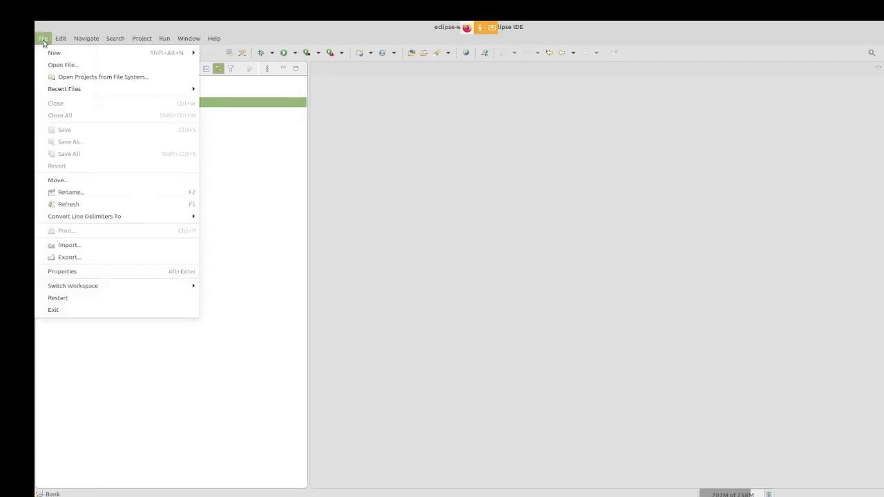
pyautogui.hotkey('alt', 'w')
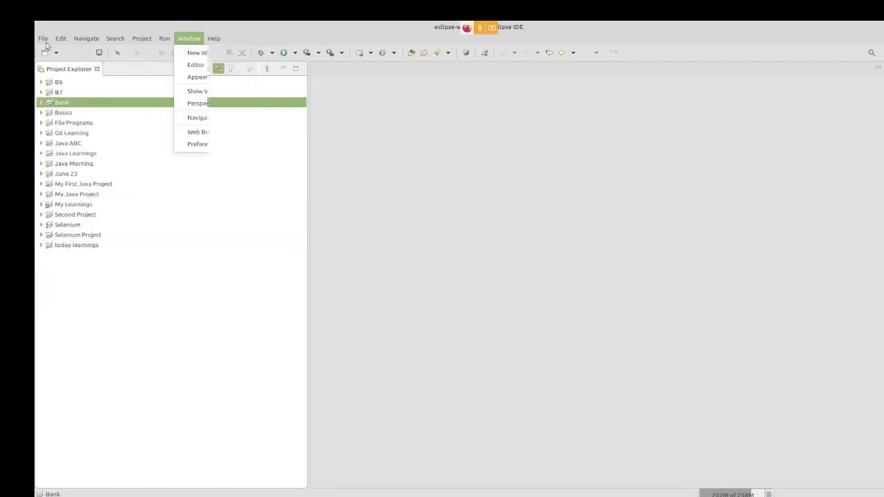
pyautogui.click(43, 40)
pyautogui.moveTo(50, 55)
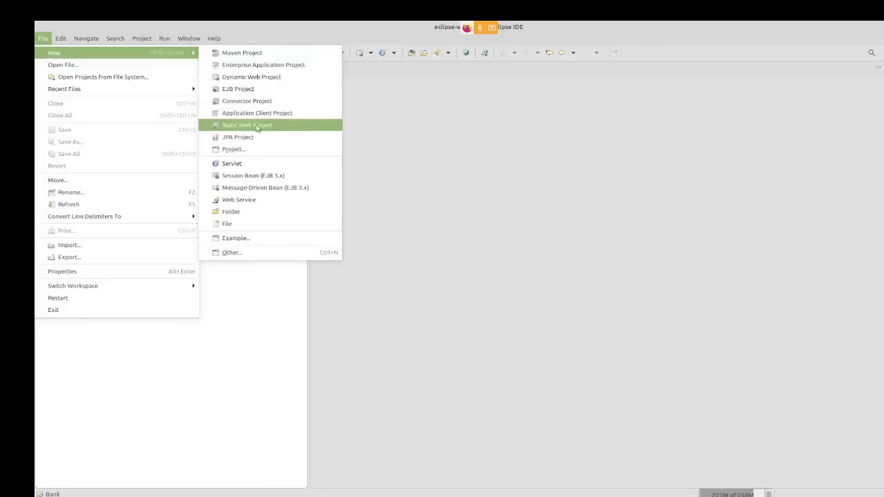
pyautogui.click(253, 149)
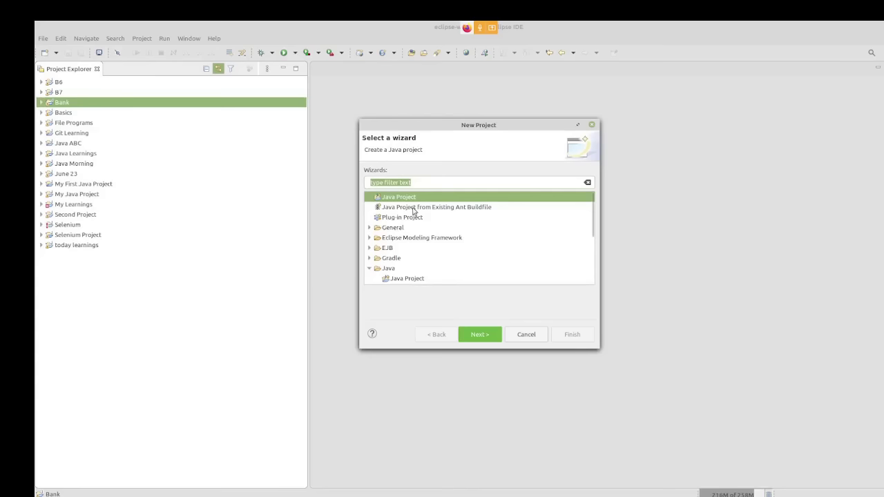
# Step: Choose Maven Project from the Maven wizard category and continue to its name and location settings
pyautogui.click(419, 258)
pyautogui.press('Down')
pyautogui.press('Down')
pyautogui.press('Down')
pyautogui.press('Down')
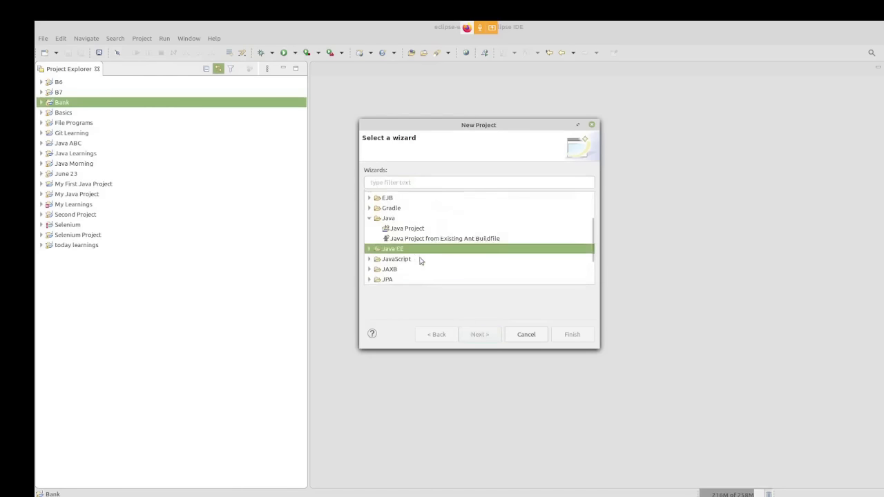
pyautogui.press('Down')
pyautogui.press('Down')
pyautogui.press('Down')
pyautogui.press('Down')
pyautogui.press('Down')
pyautogui.press('Down')
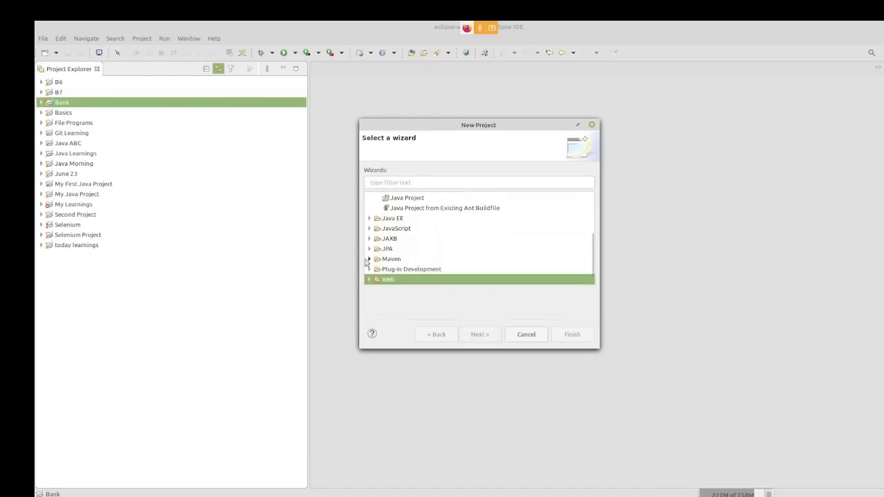
pyautogui.click(369, 259)
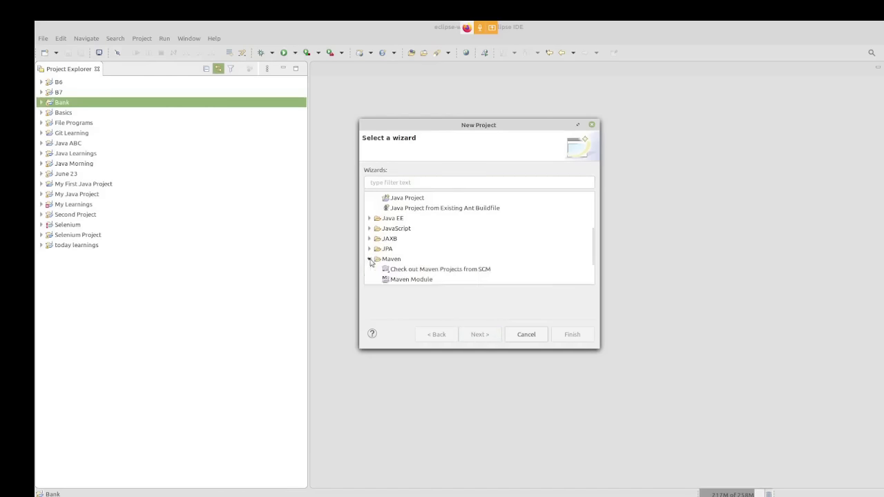
pyautogui.click(434, 270)
pyautogui.press('Down')
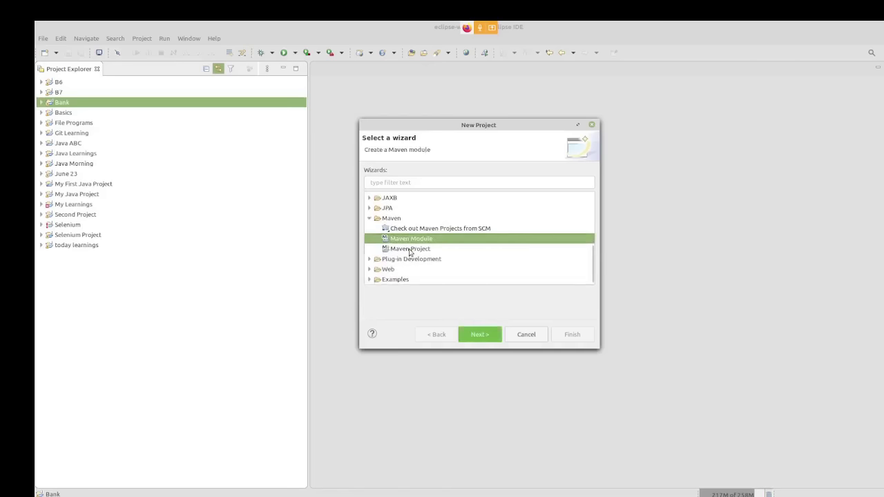
pyautogui.click(410, 250)
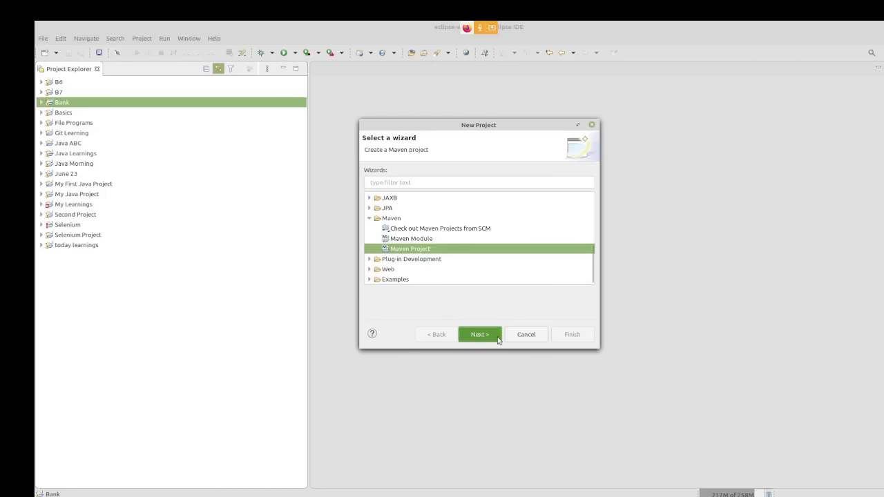
pyautogui.click(479, 334)
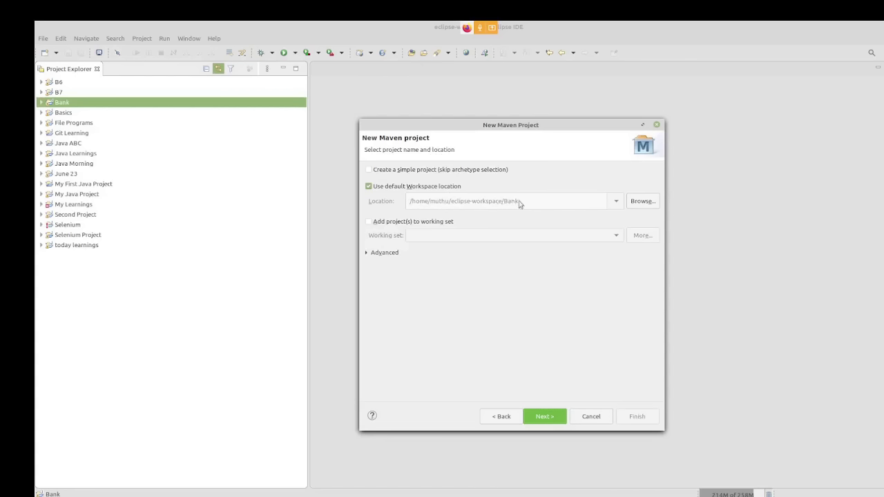
pyautogui.click(369, 171)
pyautogui.click(544, 416)
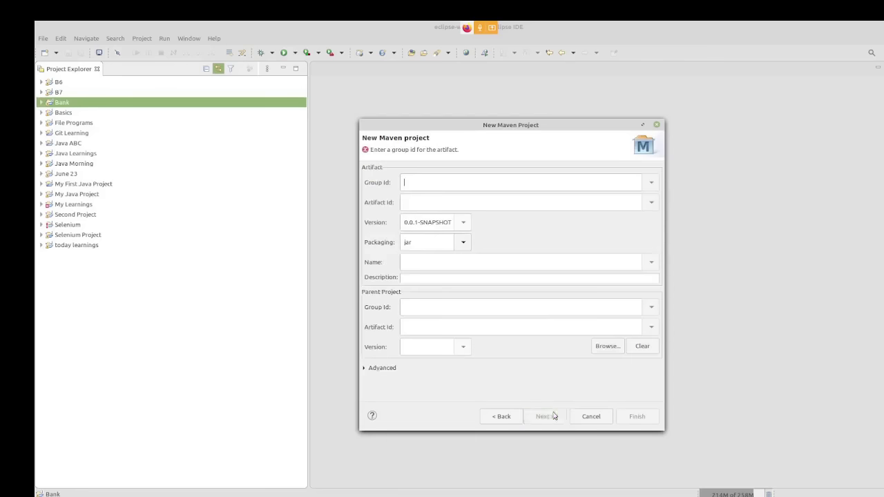
pyautogui.click(503, 416)
pyautogui.click(391, 171)
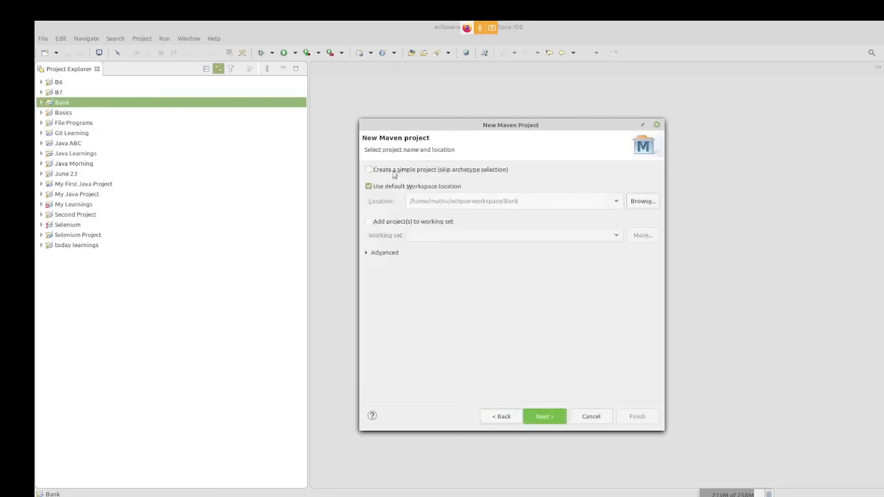
# Step: Proceed to the Maven archetype selection and select mvc-1.0-blank-archetype from the catalog
pyautogui.click(544, 420)
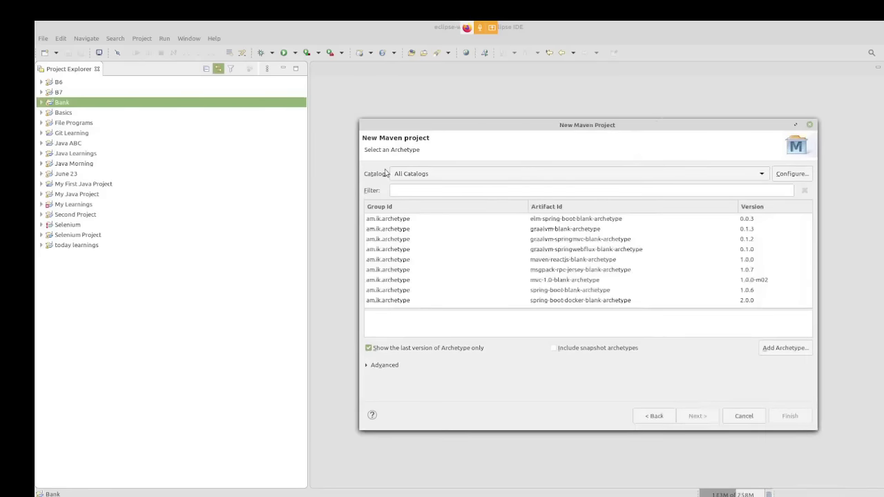
pyautogui.click(561, 261)
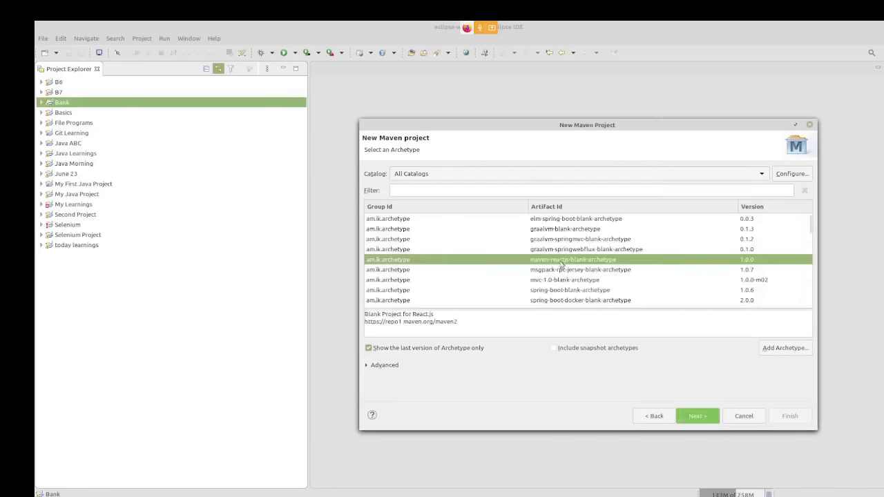
pyautogui.click(562, 265)
pyautogui.press('Down')
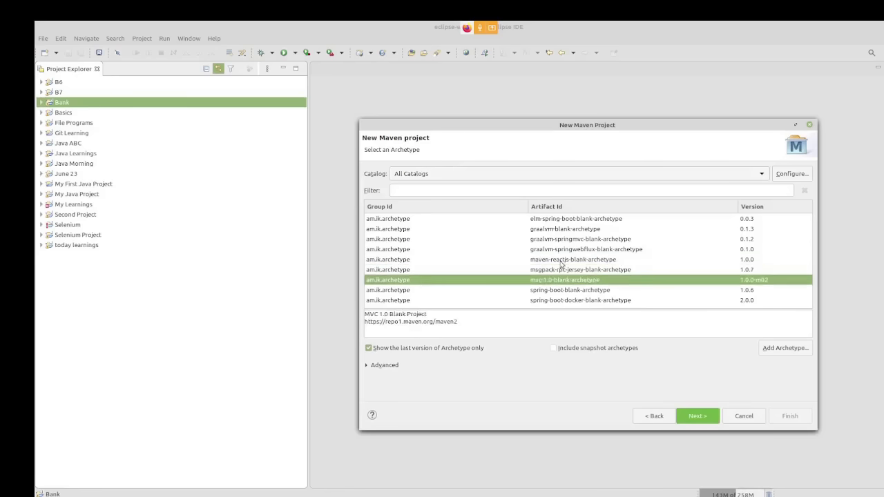
pyautogui.click(467, 324)
pyautogui.keyDown('shift'); pyautogui.click(364, 326); pyautogui.keyUp('shift')
pyautogui.hotkey('ctrl', 'c')
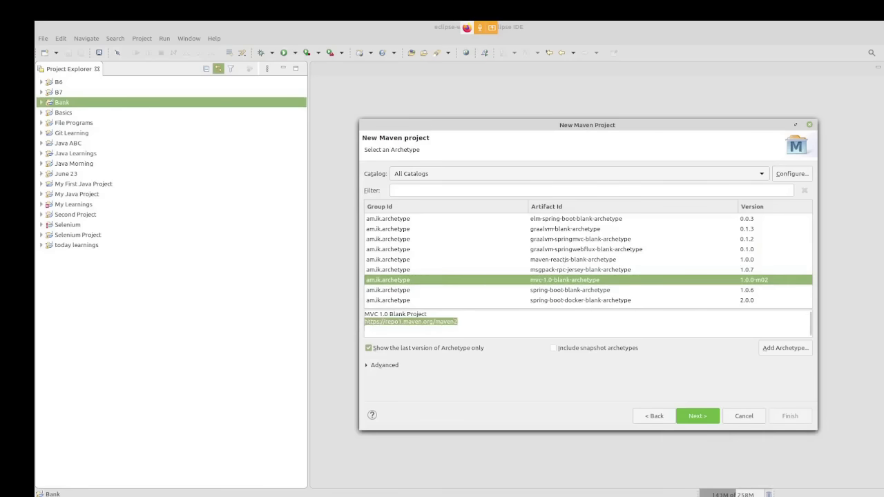
pyautogui.click(267, 439)
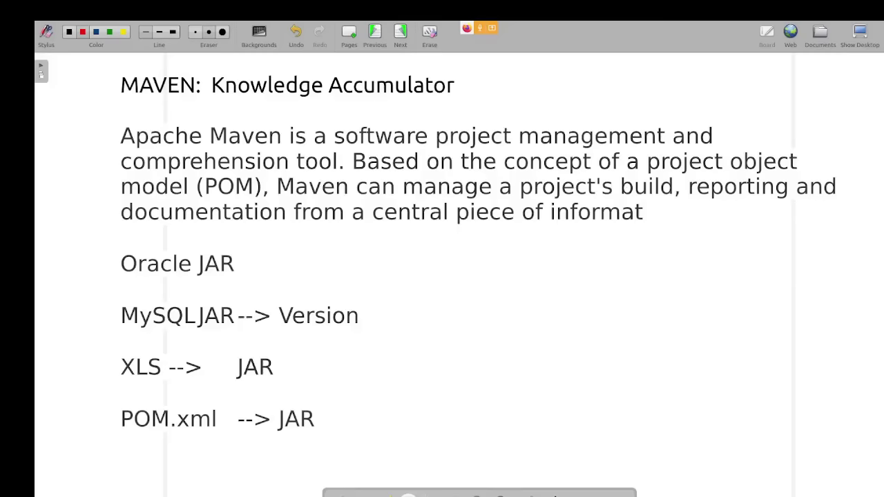
pyautogui.click(394, 325)
pyautogui.click(253, 269)
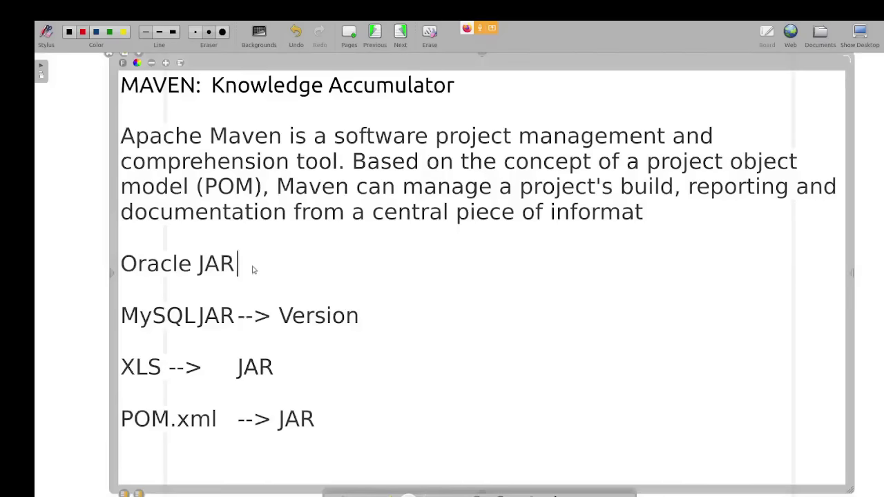
pyautogui.press('Tab')
pyautogui.press('Tab')
pyautogui.press('Tab')
pyautogui.hotkey('ctrl', 'v')
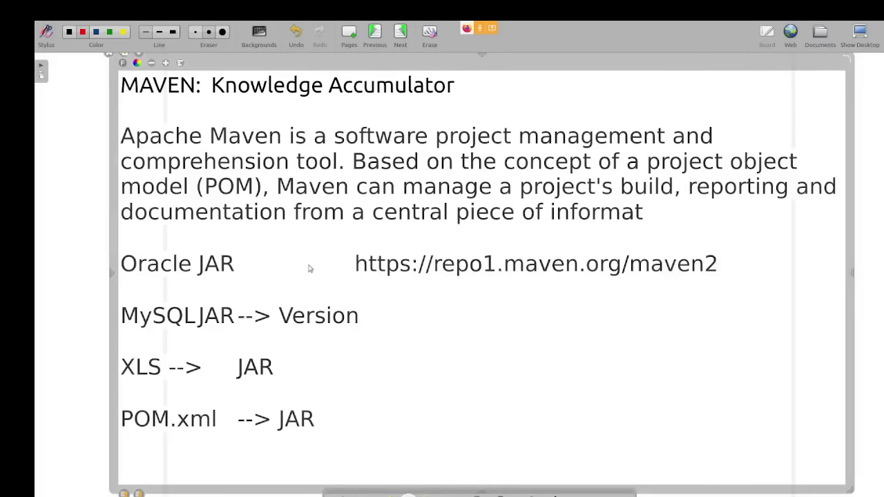
# Step: Highlight the pasted repository URL, compare it with the browser's repo1.maven.org/maven2 listing, and show MVN Repository's Central Repository page
pyautogui.moveTo(355, 271); pyautogui.dragTo(722, 269)
pyautogui.hotkey('alt', 'Tab')
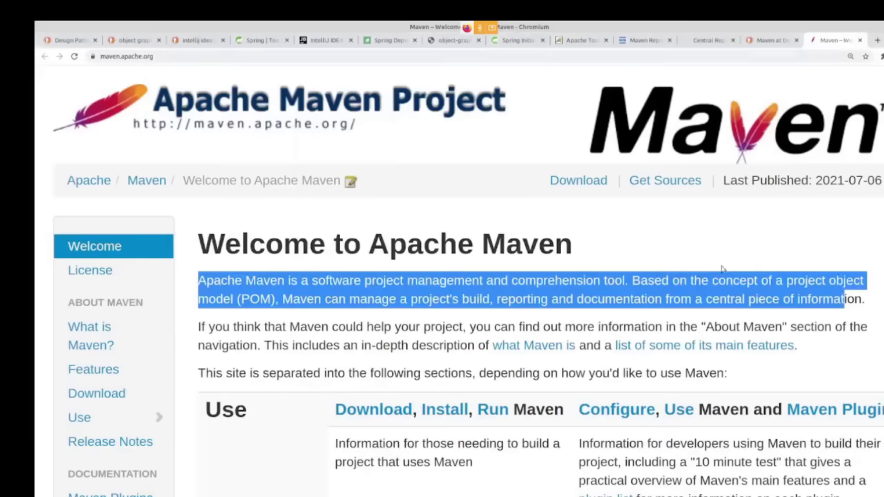
pyautogui.click(704, 42)
pyautogui.click(519, 59)
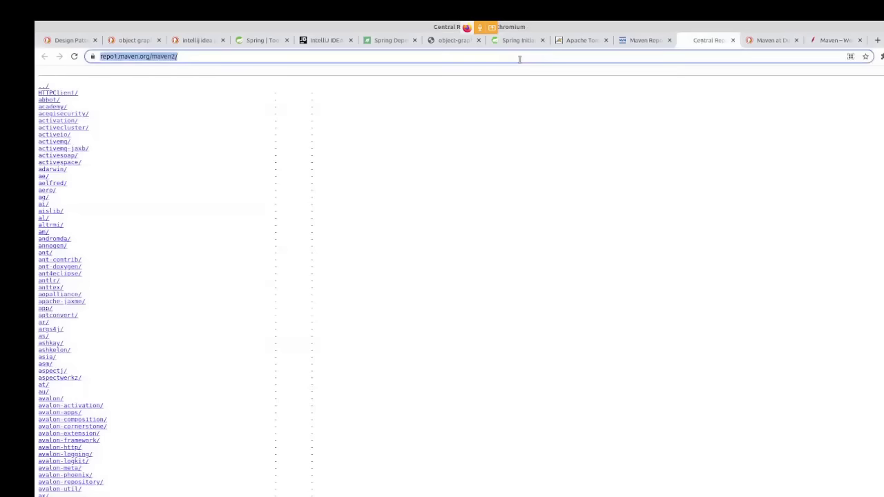
pyautogui.hotkey('alt', 'Tab')
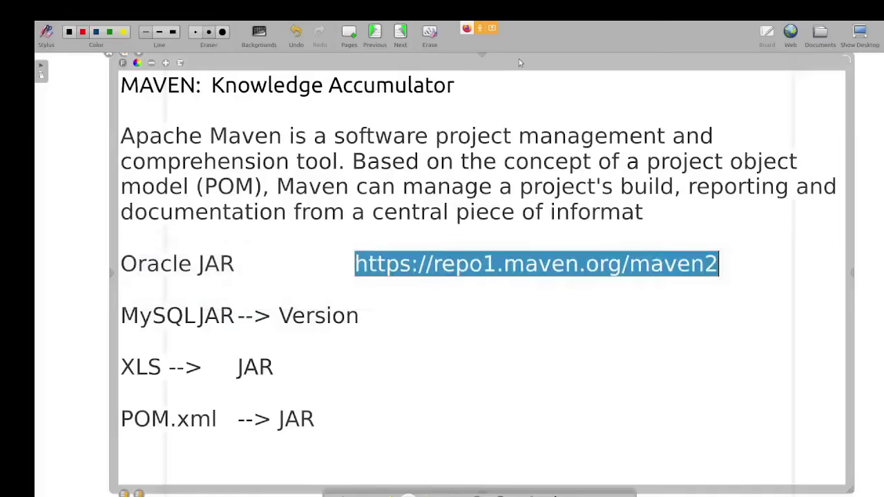
pyautogui.hotkey('alt', 'Tab')
pyautogui.click(639, 41)
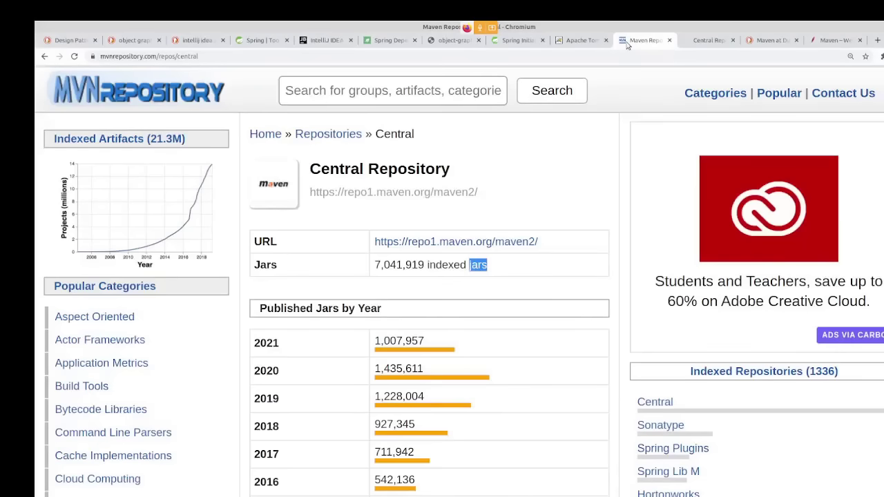
pyautogui.moveTo(549, 242); pyautogui.dragTo(375, 243)
pyautogui.hotkey('ctrl', 'c')
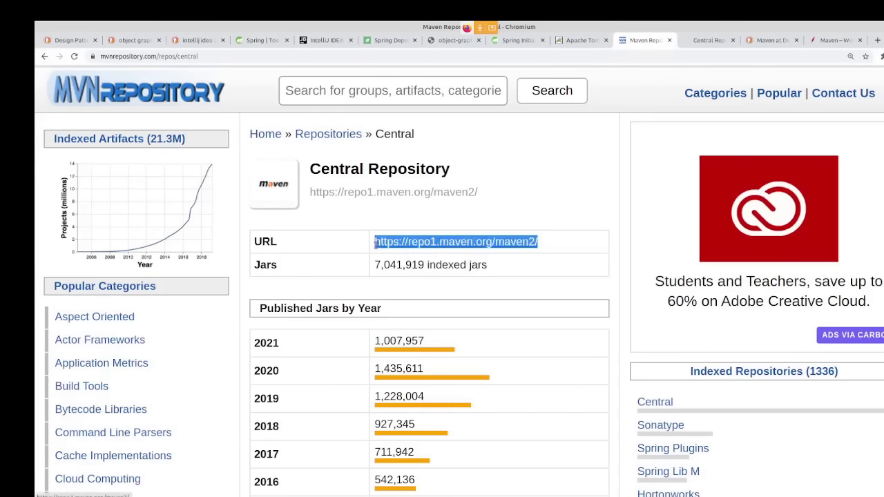
pyautogui.hotkey('alt', 'Tab')
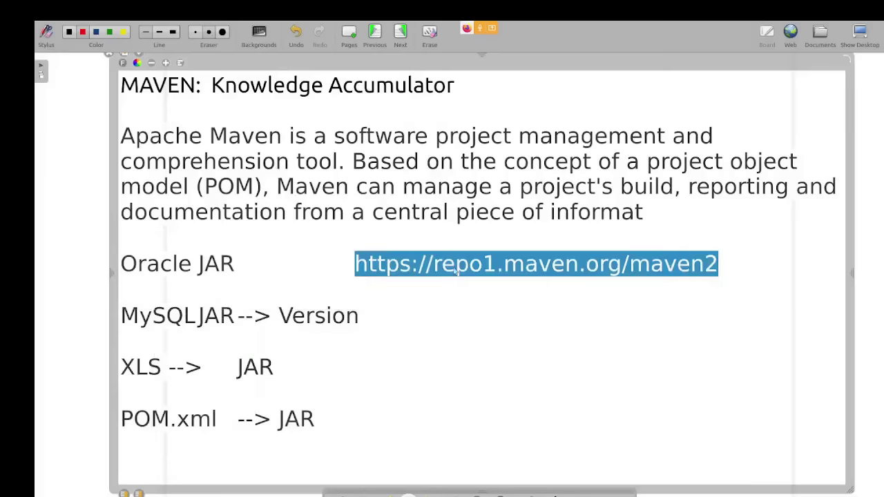
pyautogui.click(444, 324)
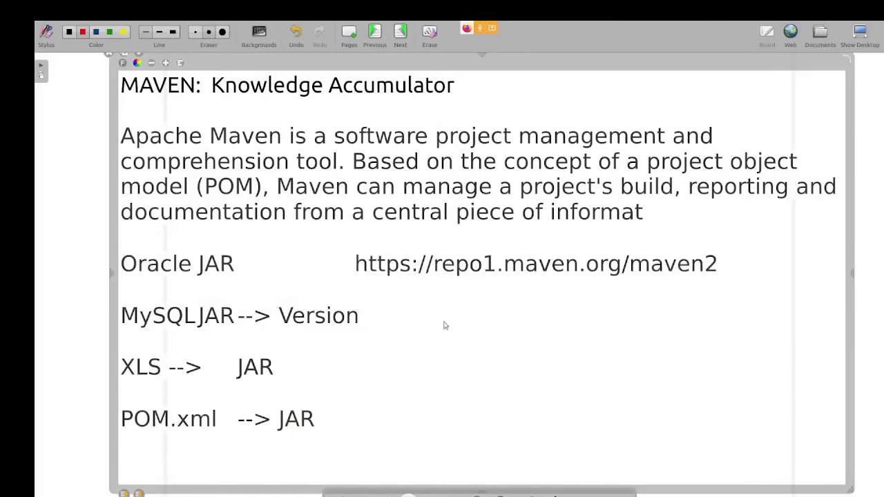
pyautogui.hotkey('ctrl', 'v')
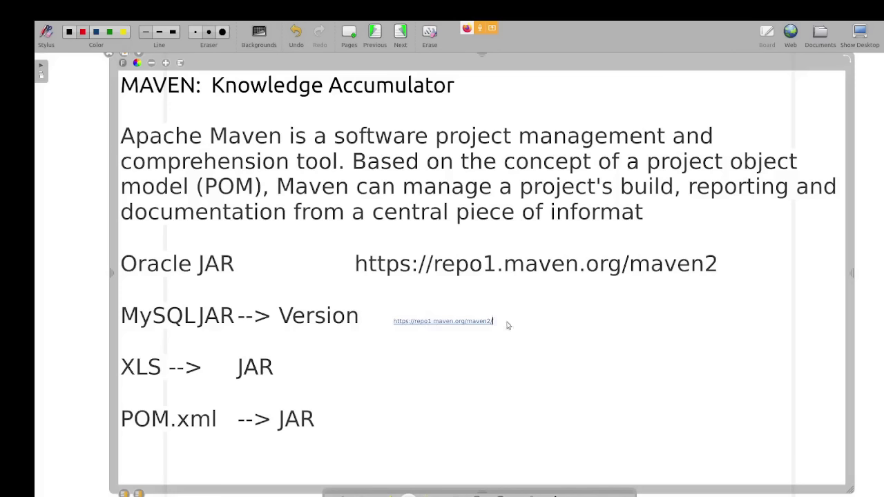
# Step: Select the whole pasted URL on the MySQL JAR line and enlarge its text to match the surrounding notes
pyautogui.doubleClick(422, 328)
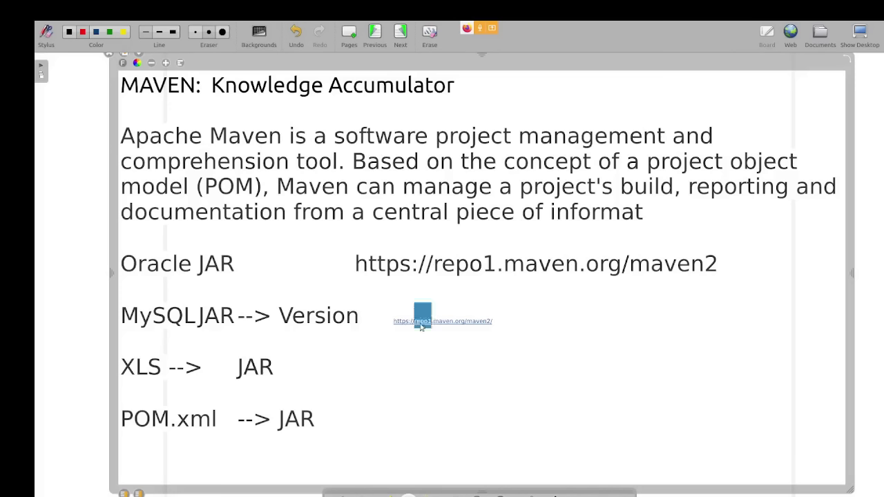
pyautogui.click(419, 328)
pyautogui.tripleClick(417, 328)
pyautogui.click(414, 327)
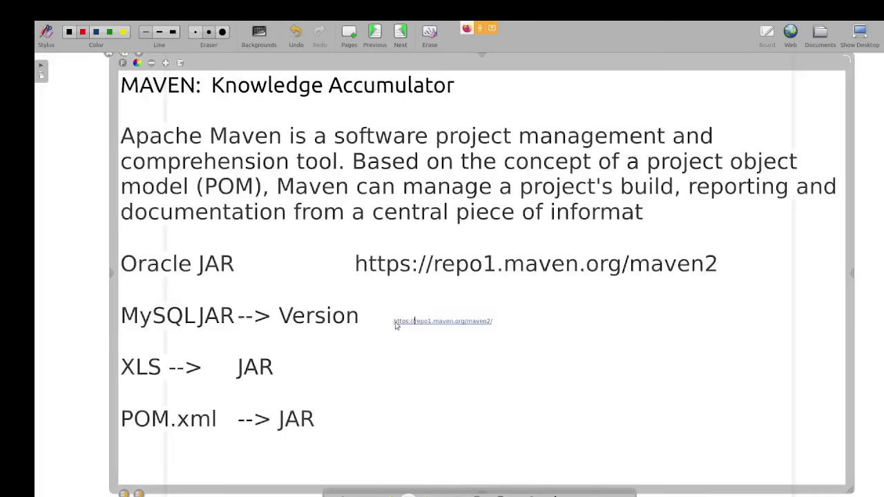
pyautogui.click(449, 323)
pyautogui.doubleClick(458, 322)
pyautogui.click(490, 329)
pyautogui.hotkey('shift', 'Left')
pyautogui.hotkey('shift', 'Left')
pyautogui.hotkey('shift', 'Left')
pyautogui.hotkey('shift', 'Left')
pyautogui.hotkey('shift', 'Left')
pyautogui.hotkey('shift', 'Left')
pyautogui.hotkey('shift', 'Left')
pyautogui.hotkey('shift', 'Left')
pyautogui.hotkey('shift', 'Left')
pyautogui.hotkey('shift', 'Left')
pyautogui.hotkey('shift', 'Left')
pyautogui.hotkey('shift', 'Left')
pyautogui.hotkey('shift', 'Left')
pyautogui.hotkey('shift', 'Left')
pyautogui.hotkey('shift', 'Left')
pyautogui.hotkey('shift', 'Left')
pyautogui.hotkey('shift', 'Left')
pyautogui.hotkey('shift', 'Left')
pyautogui.hotkey('shift', 'Left')
pyautogui.hotkey('shift', 'Left')
pyautogui.hotkey('shift', 'Left')
pyautogui.hotkey('shift', 'Left')
pyautogui.hotkey('shift', 'Left')
pyautogui.hotkey('shift', 'Left')
pyautogui.hotkey('shift', 'Left')
pyautogui.hotkey('shift', 'Left')
pyautogui.hotkey('shift', 'Left')
pyautogui.hotkey('shift', 'Left')
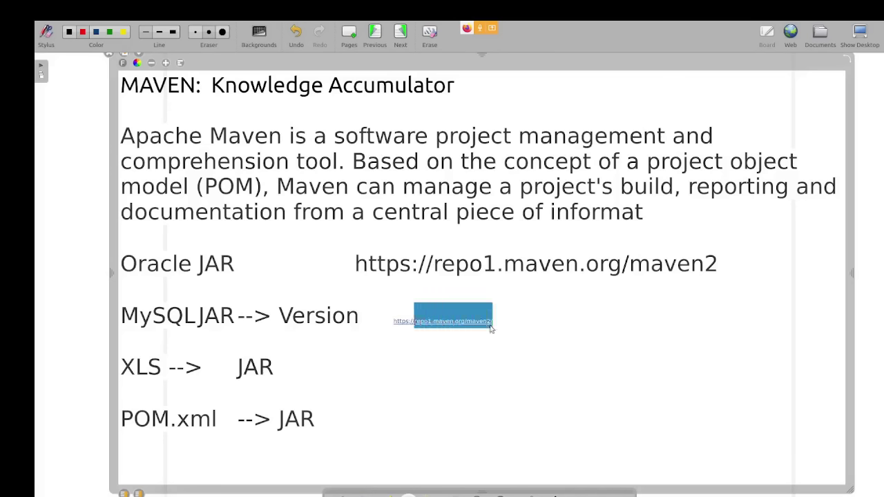
pyautogui.hotkey('shift', 'Left')
pyautogui.hotkey('shift', 'Left')
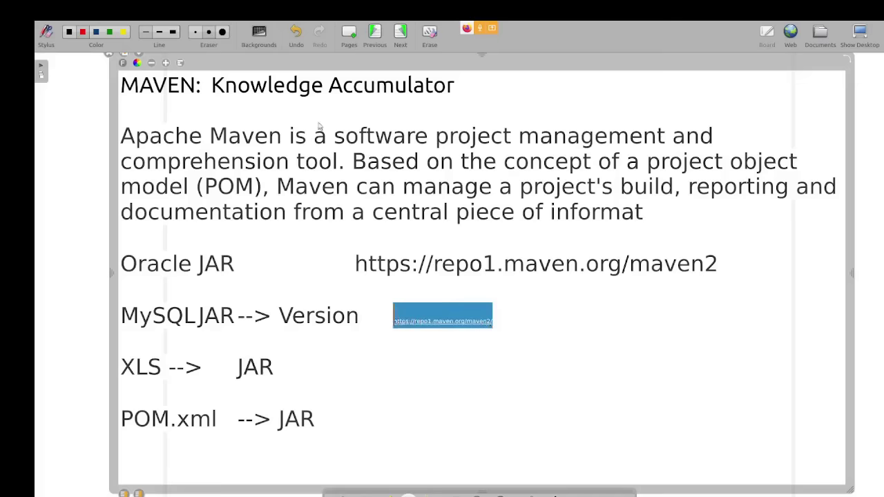
pyautogui.click(165, 63)
pyautogui.click(165, 63)
pyautogui.click(165, 63)
pyautogui.click(165, 63)
pyautogui.click(165, 63)
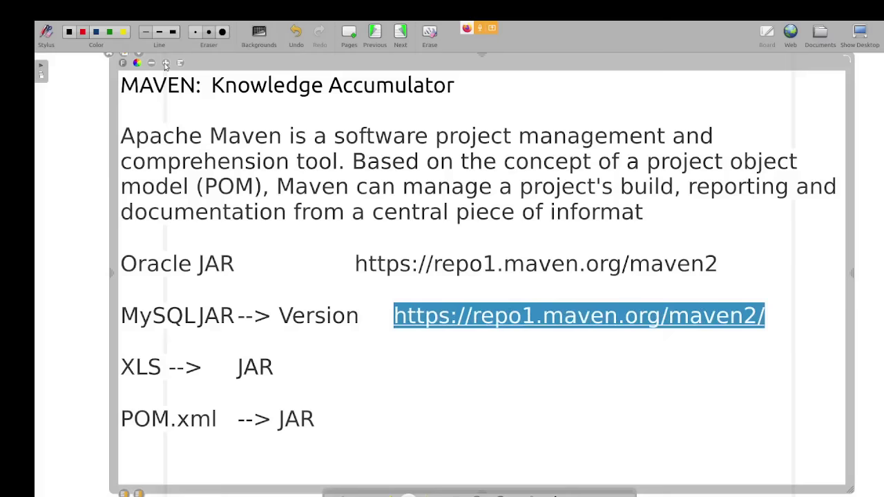
# Step: Switch to Eclipse's archetype selection, view maven-reactjs-blank-archetype and limit the catalog to Internal
pyautogui.hotkey('alt', 'Tab')
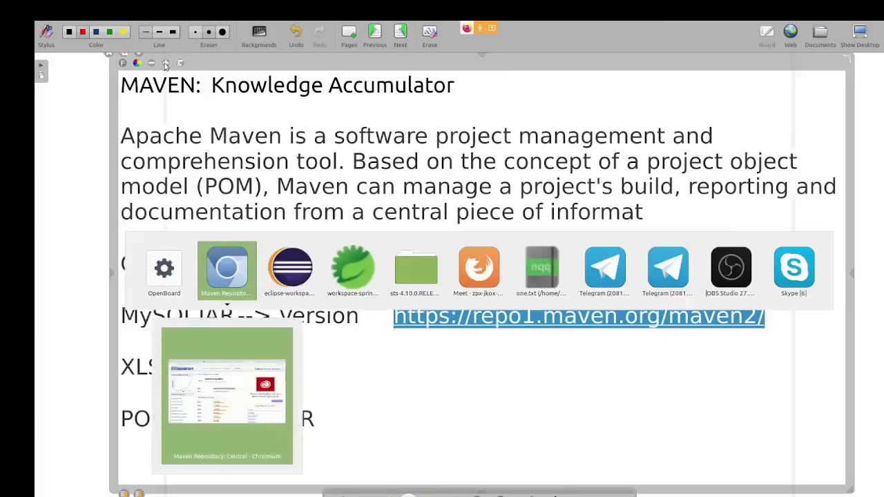
pyautogui.hotkey('alt', 'Tab')
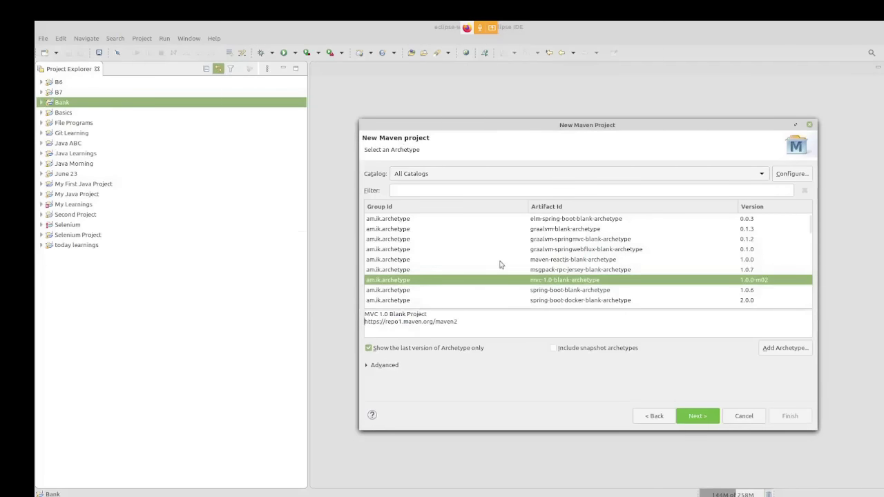
pyautogui.click(500, 260)
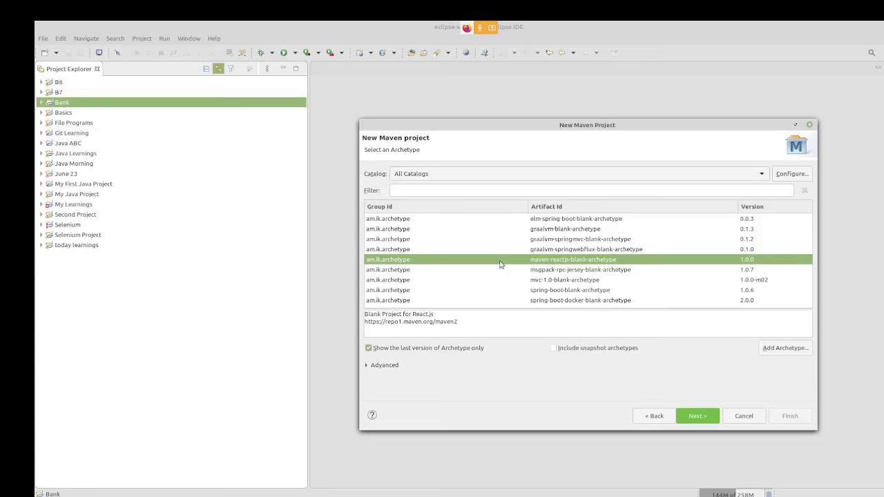
pyautogui.click(544, 175)
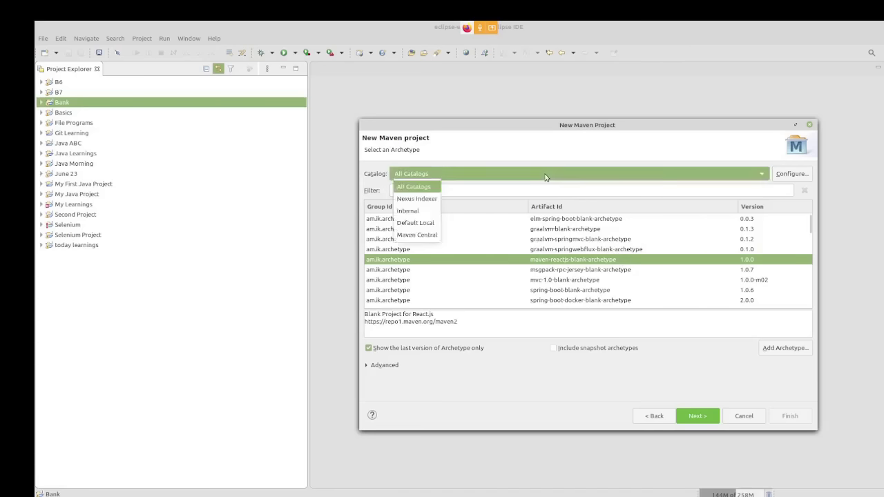
pyautogui.click(424, 211)
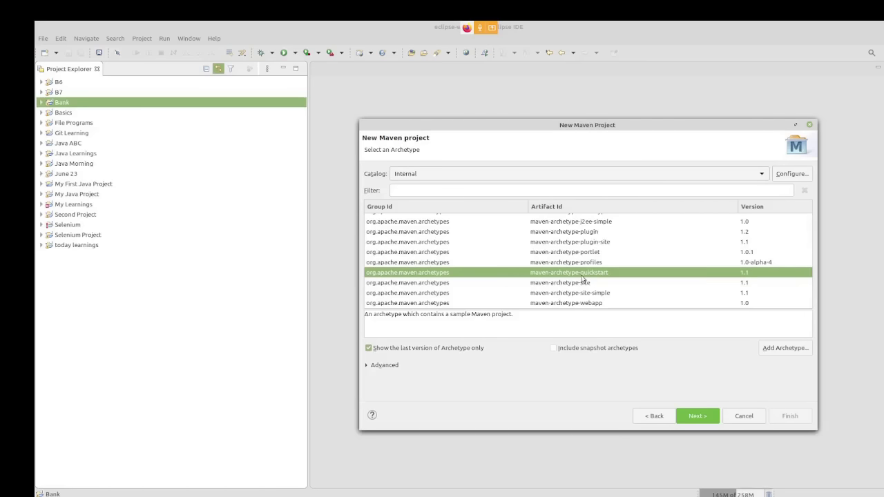
# Step: Examine the Internal catalog's archetype descriptions, including maven-archetype-j2ee-simple, maven-archetype-webapp and maven-archetype-quickstart, up to maven-archetype-archetype
pyautogui.click(574, 222)
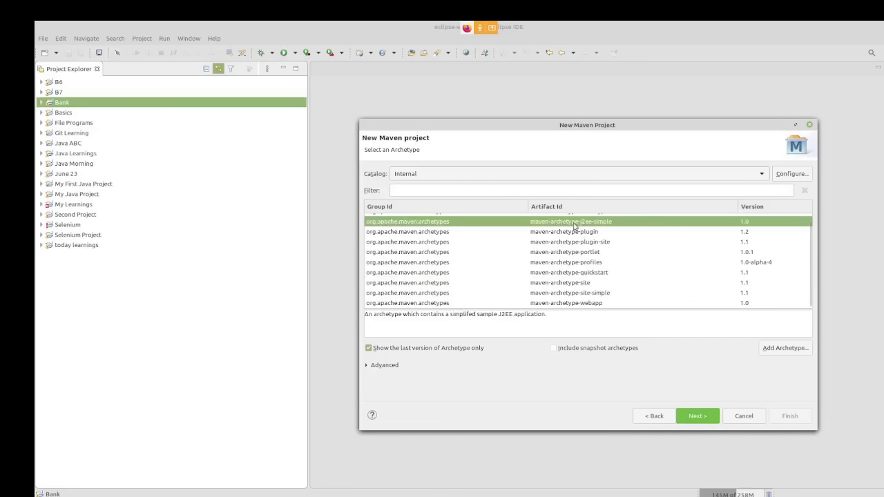
pyautogui.click(578, 305)
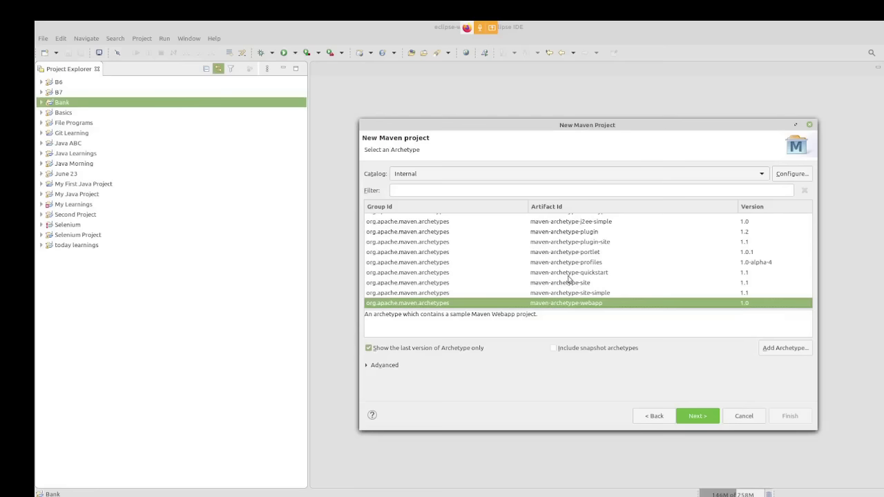
pyautogui.click(568, 274)
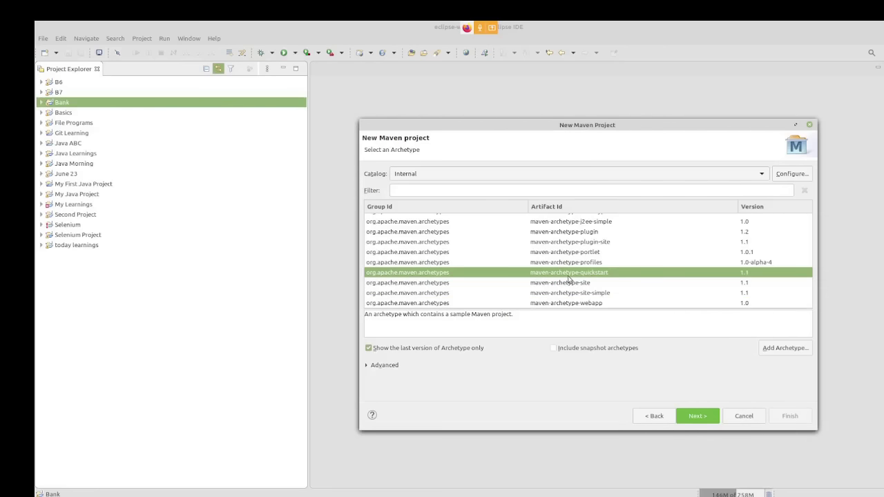
pyautogui.press('Down')
pyautogui.press('Down')
pyautogui.press('Down')
pyautogui.press('Up')
pyautogui.press('Up')
pyautogui.press('Up')
pyautogui.press('Up')
pyautogui.press('Up')
pyautogui.press('Up')
pyautogui.press('Up')
pyautogui.press('Up')
pyautogui.press('Up')
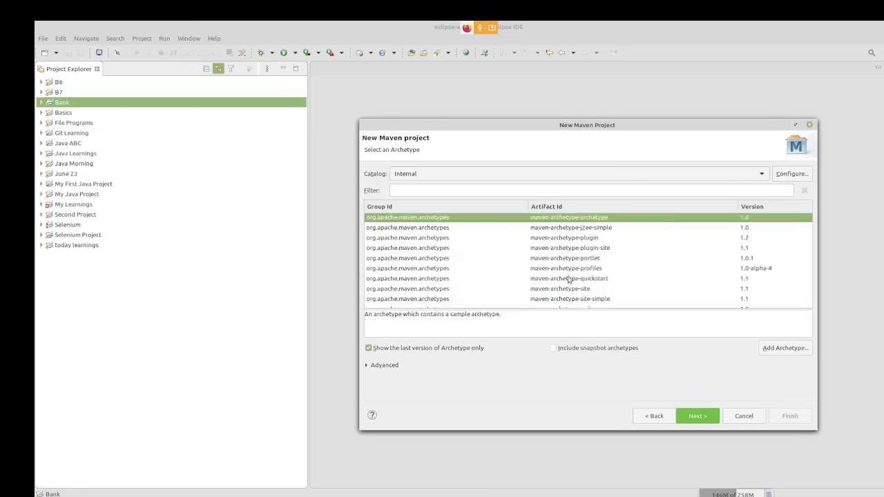
# Step: Set the catalog to All Catalogs and examine the archetypes from mvc-1.0-blank-archetype down to turnonline-ecosystem-microservice-archetype
pyautogui.click(456, 176)
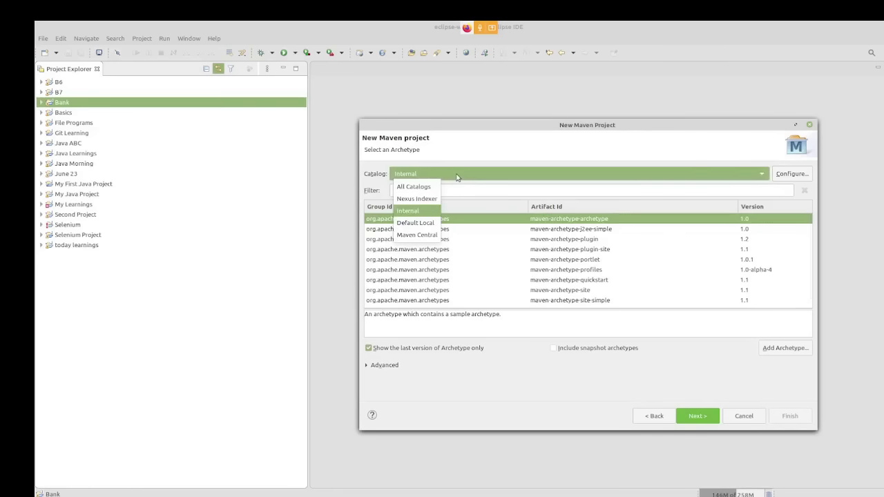
pyautogui.click(419, 188)
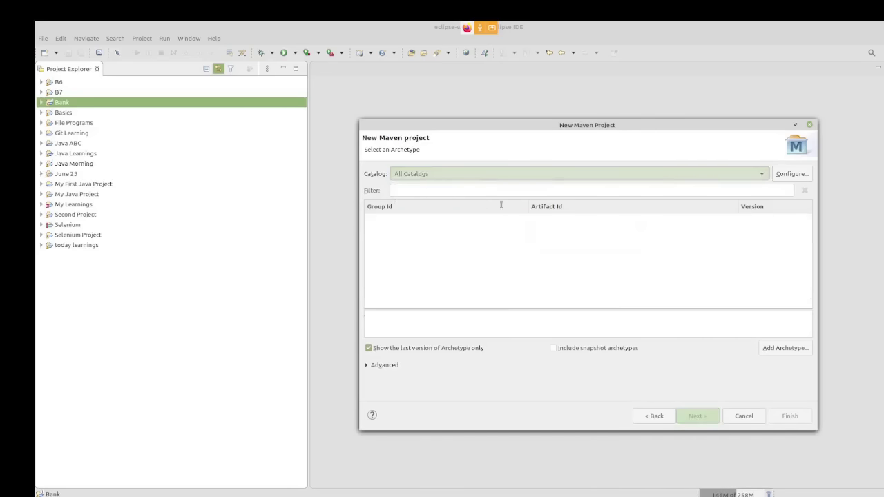
pyautogui.click(591, 280)
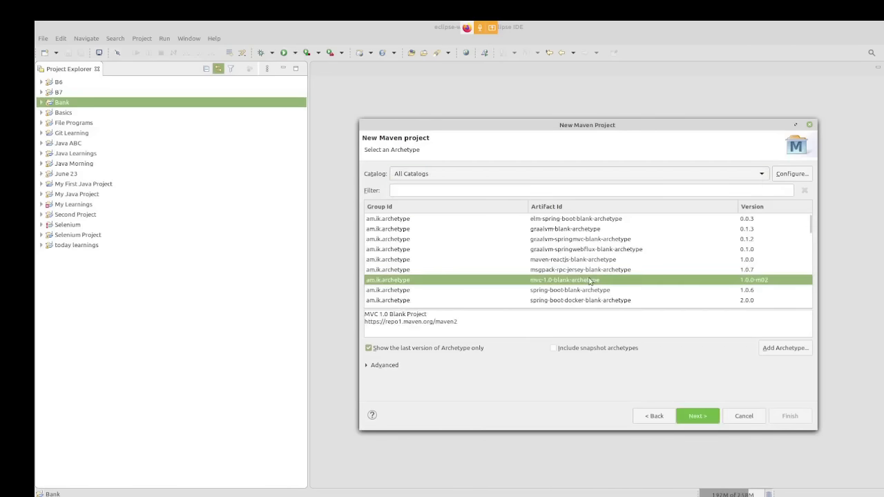
pyautogui.click(589, 290)
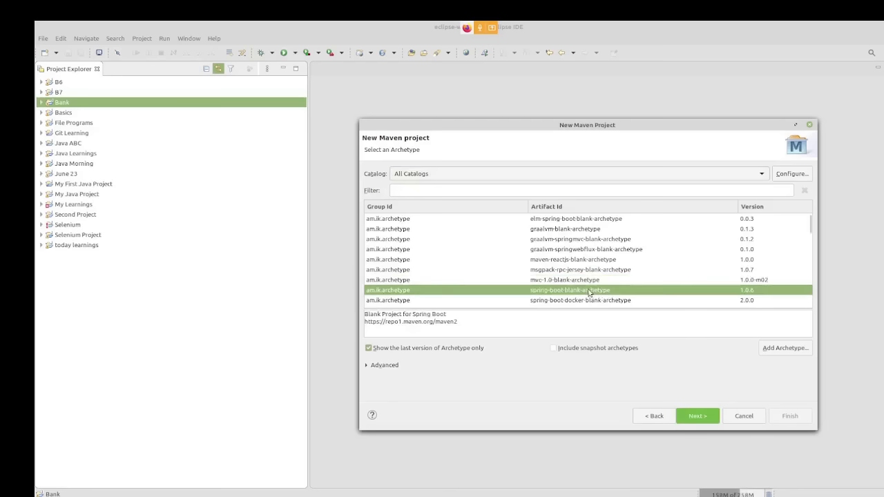
pyautogui.press('Down')
pyautogui.press('Down')
pyautogui.press('Down')
pyautogui.press('Down')
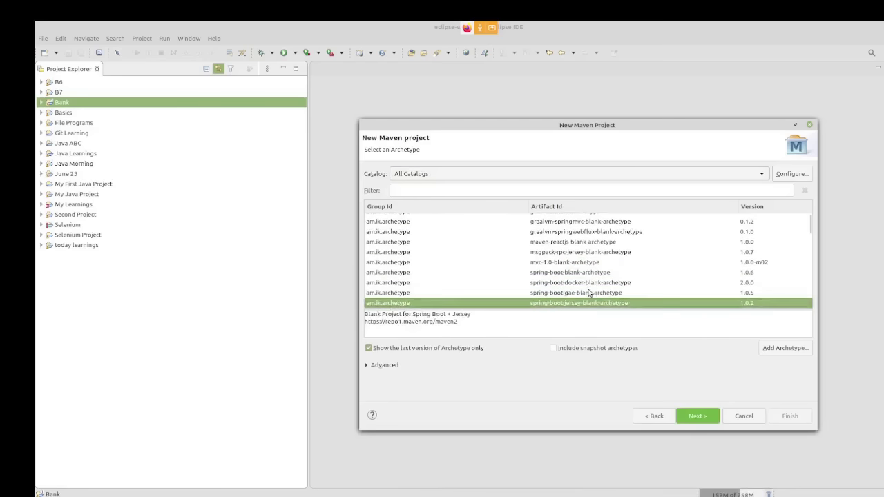
pyautogui.press('Down')
pyautogui.press('Down')
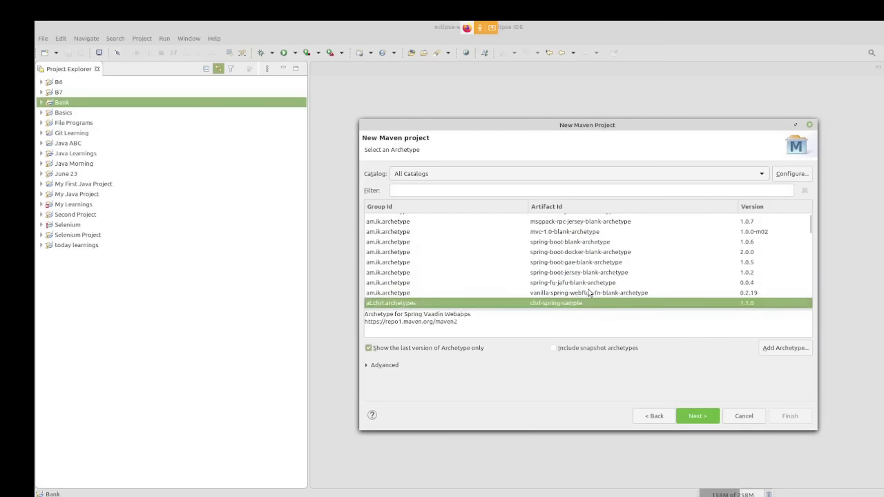
pyautogui.press('Down')
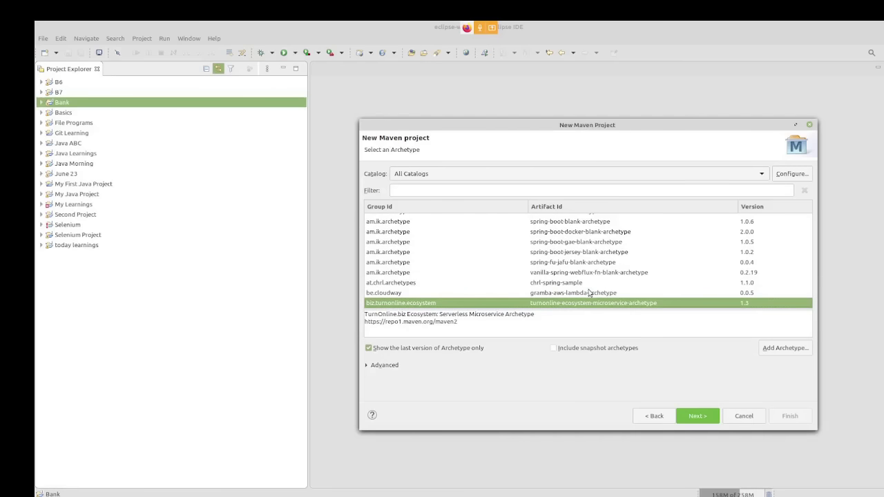
# Step: Return to the project name and location settings, enable creating a simple project without archetype selection, and continue to the project configuration
pyautogui.click(651, 417)
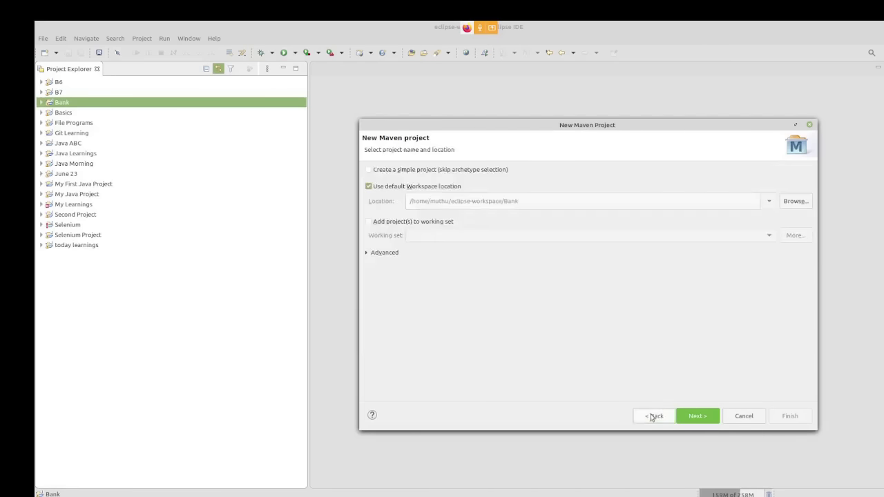
pyautogui.click(426, 173)
pyautogui.click(696, 417)
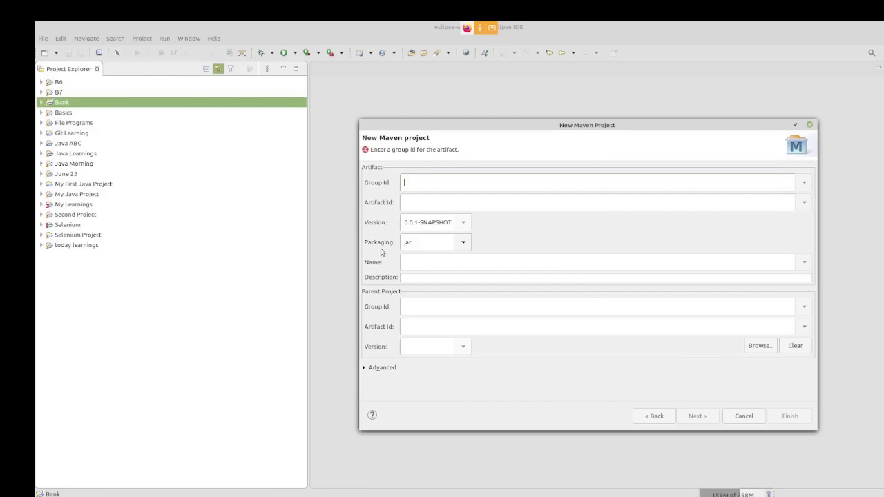
# Step: Check the available packaging options and set the artifact's Group Id to India.SBI and Artifact Id to Banking
pyautogui.click(461, 243)
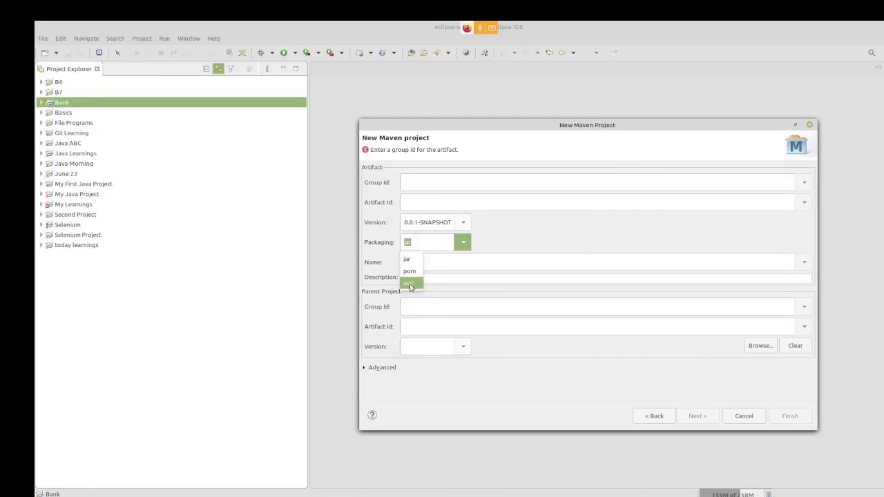
pyautogui.click(517, 242)
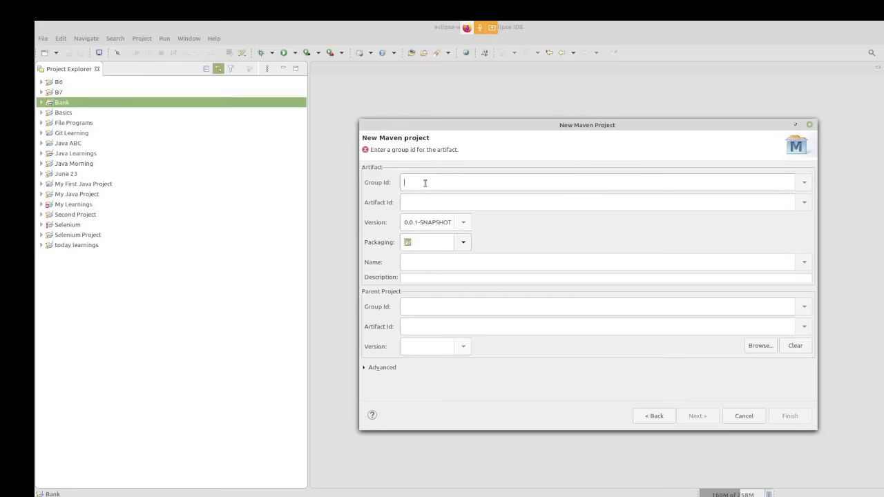
pyautogui.write('India.SBI')
pyautogui.click(441, 206)
pyautogui.write('Banking')
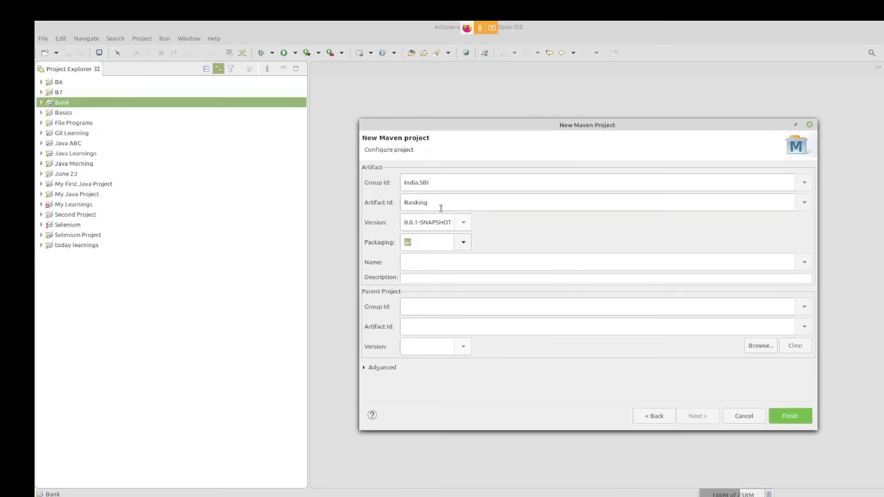